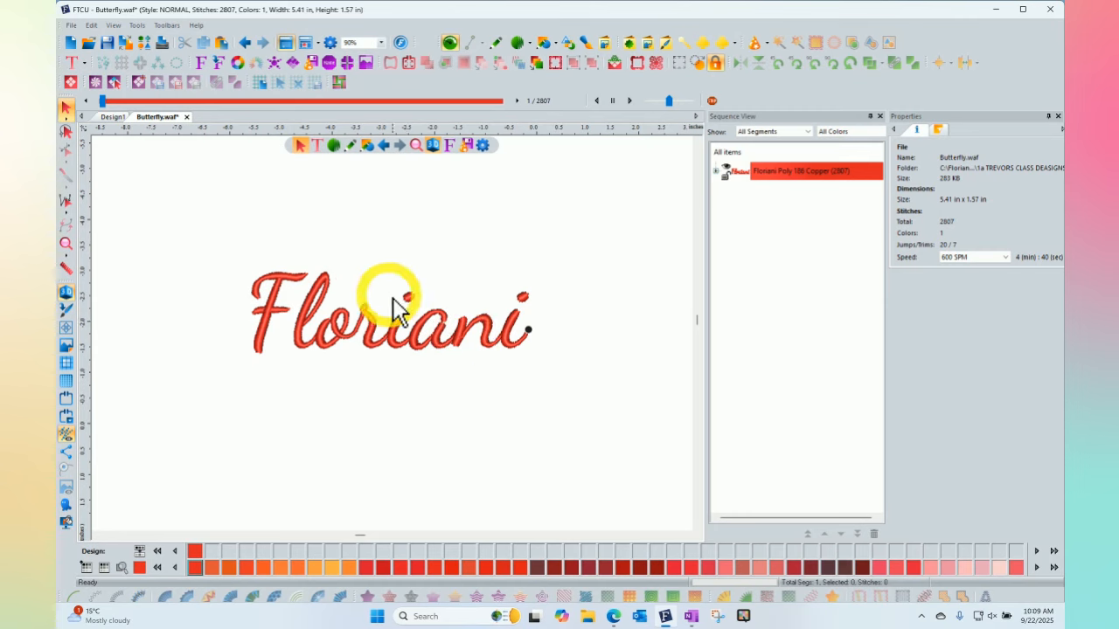
# Open the Rainbow effect for the Floriani lettering and preview it with the Neapolitan theme.
pyautogui.click(404, 332)
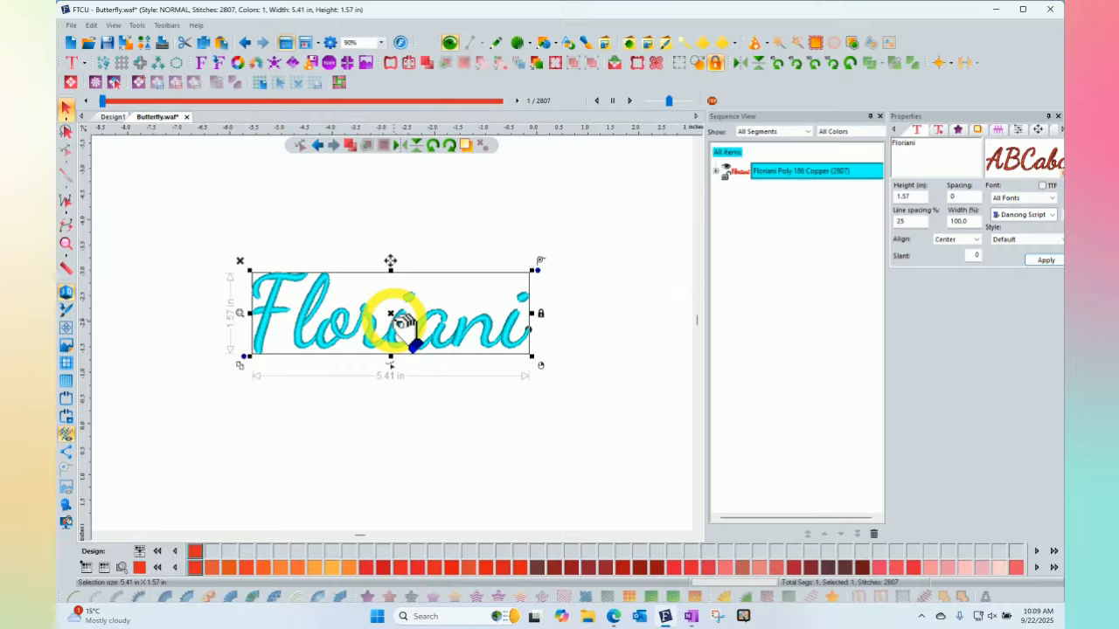
pyautogui.click(256, 66)
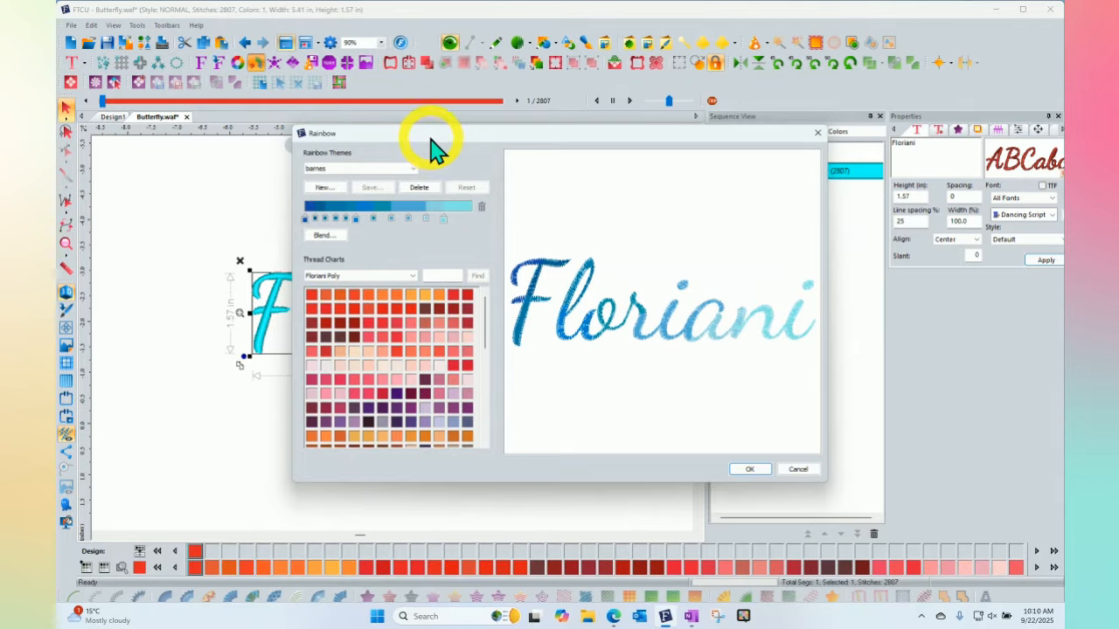
pyautogui.moveTo(430, 138); pyautogui.dragTo(456, 100)
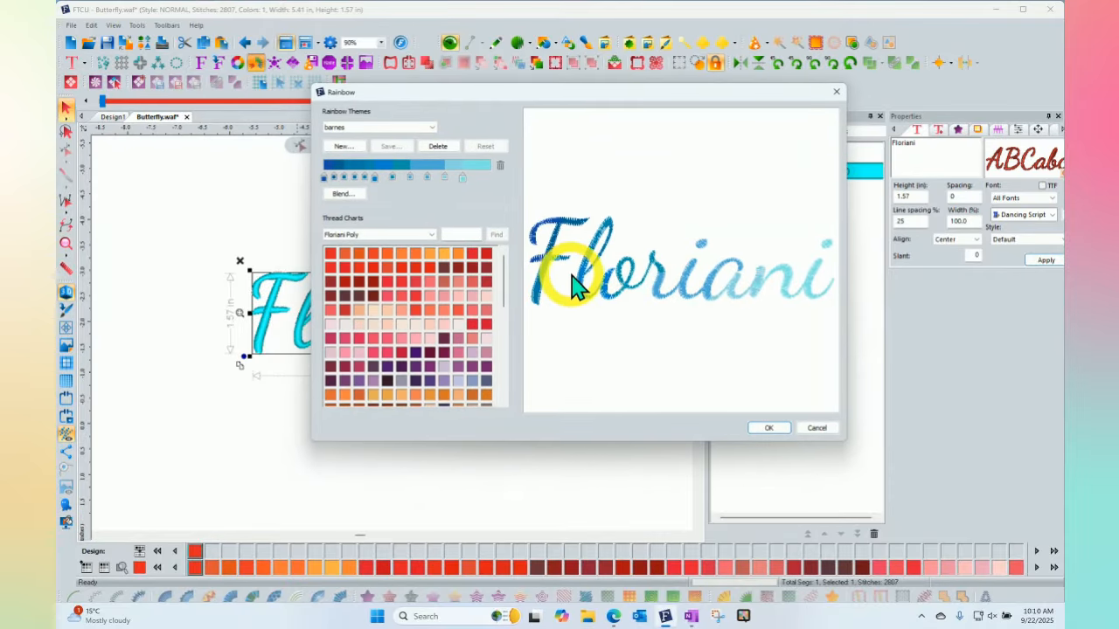
pyautogui.click(388, 130)
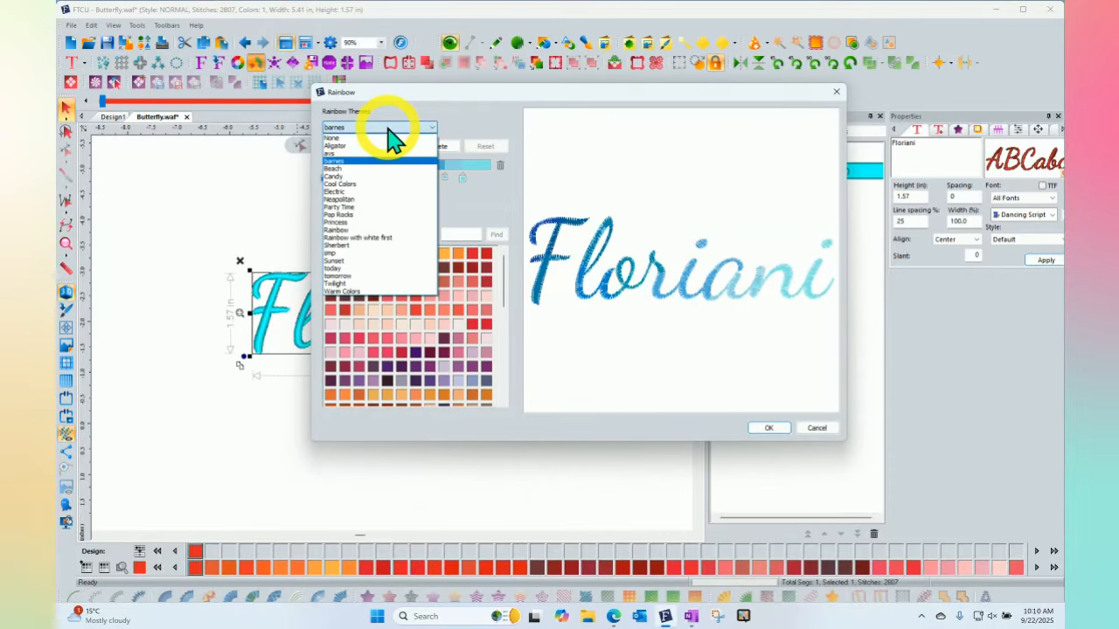
pyautogui.click(349, 199)
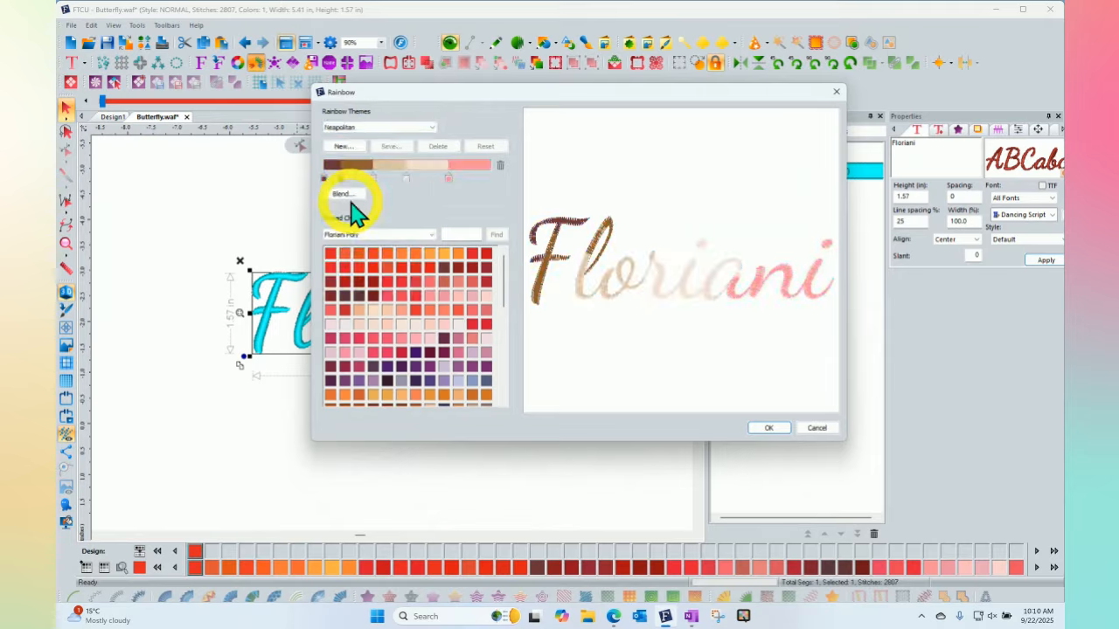
# Switch the rainbow theme to Rainbow and apply it to the lettering.
pyautogui.click(361, 137)
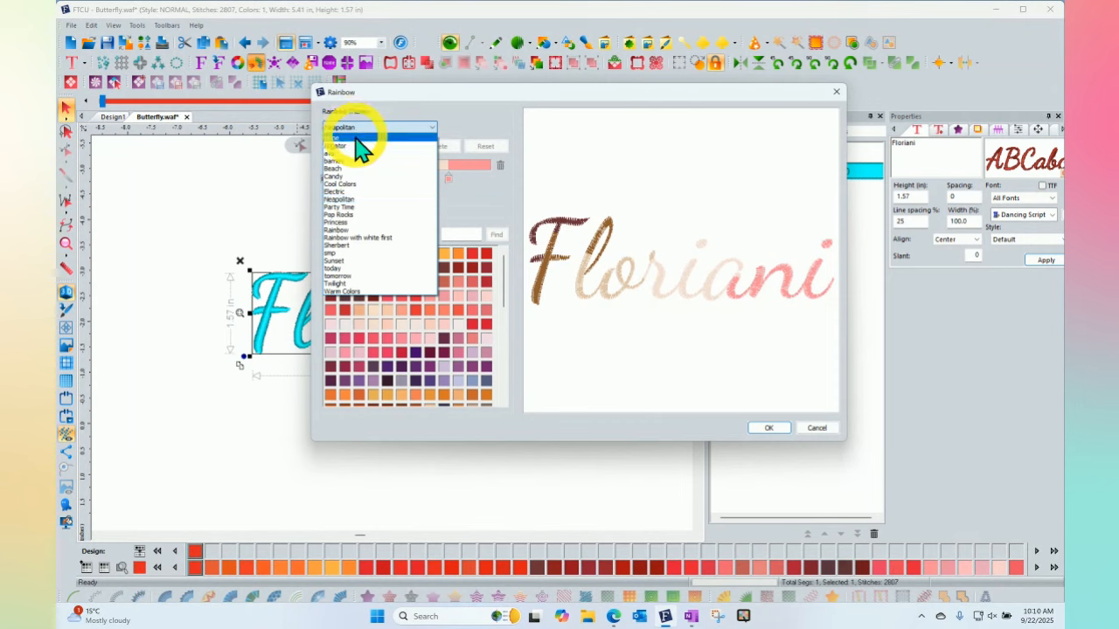
pyautogui.click(345, 230)
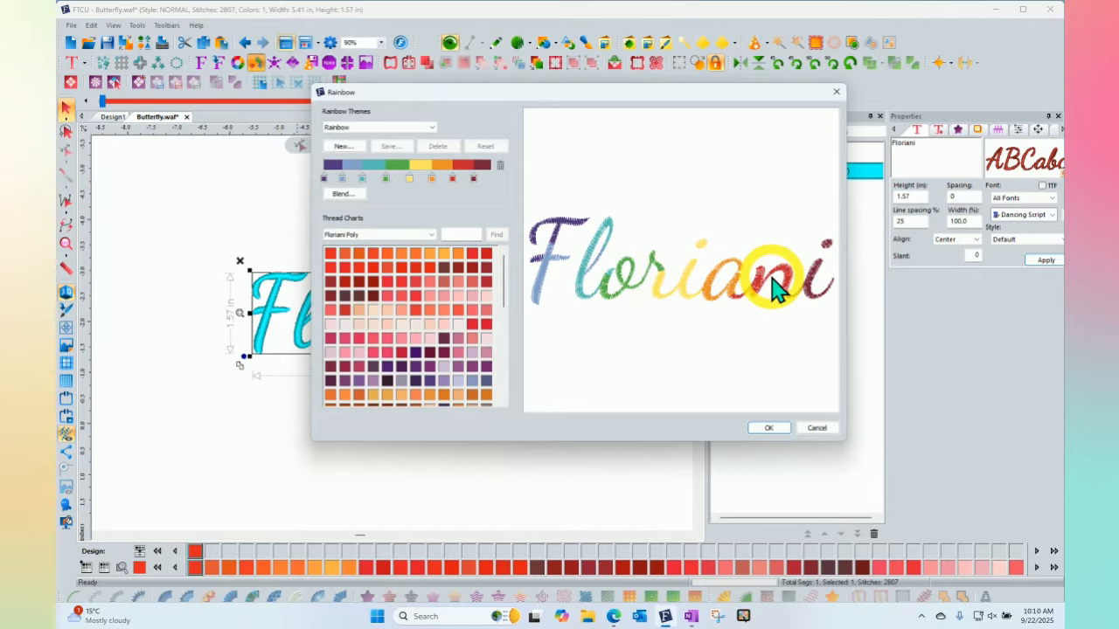
pyautogui.click(768, 427)
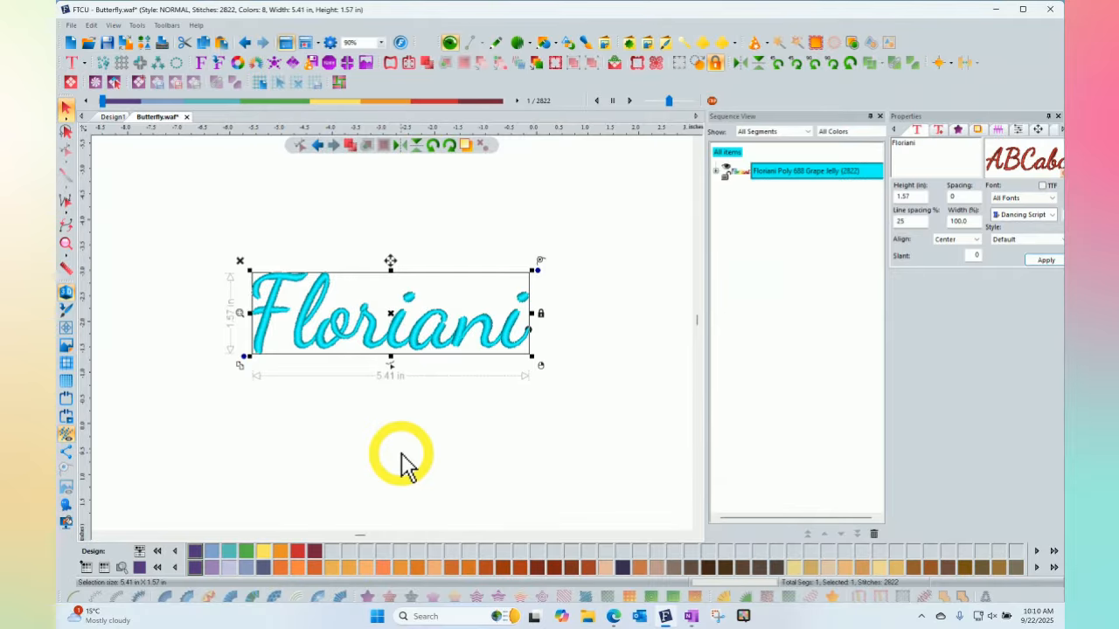
pyautogui.click(402, 463)
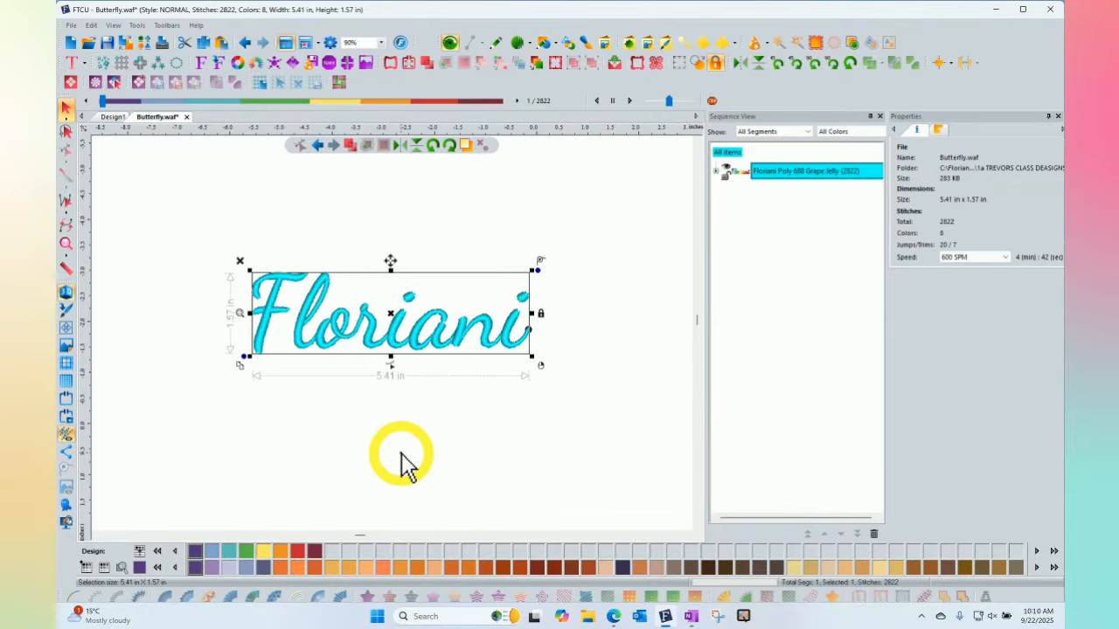
# Reopen the Rainbow effect for the Floriani lettering and try to create a new theme named today.
pyautogui.click(420, 335)
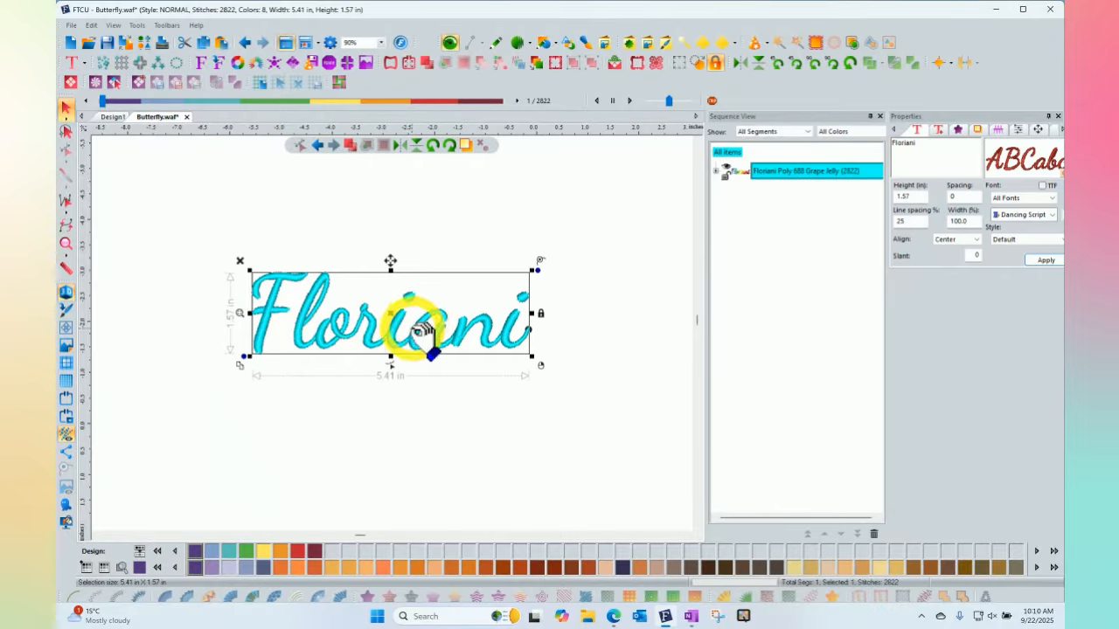
pyautogui.click(257, 64)
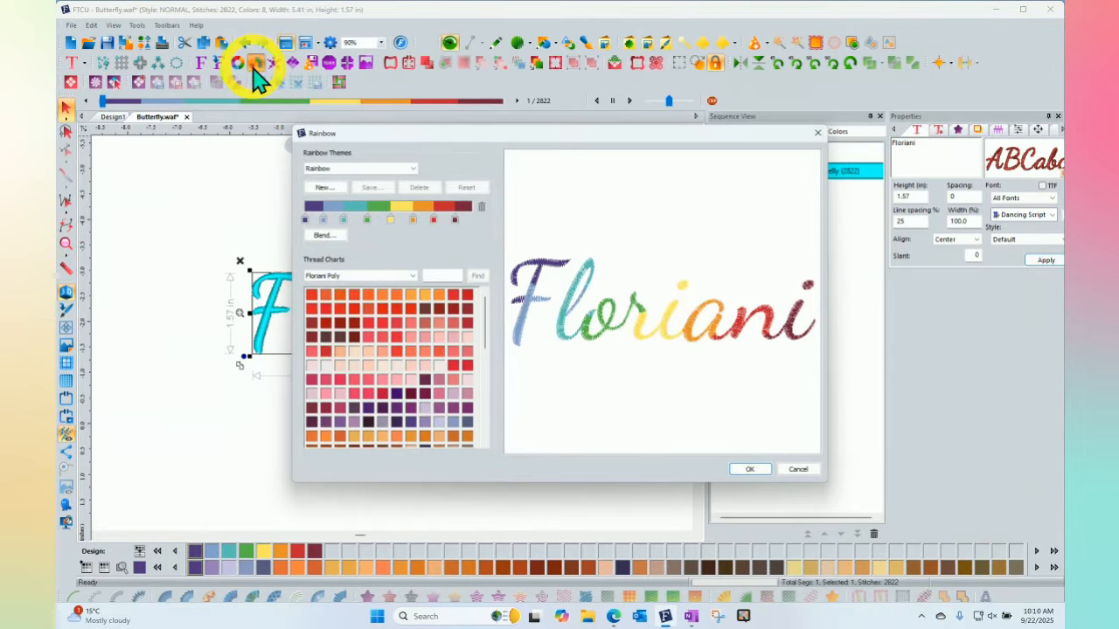
pyautogui.click(332, 187)
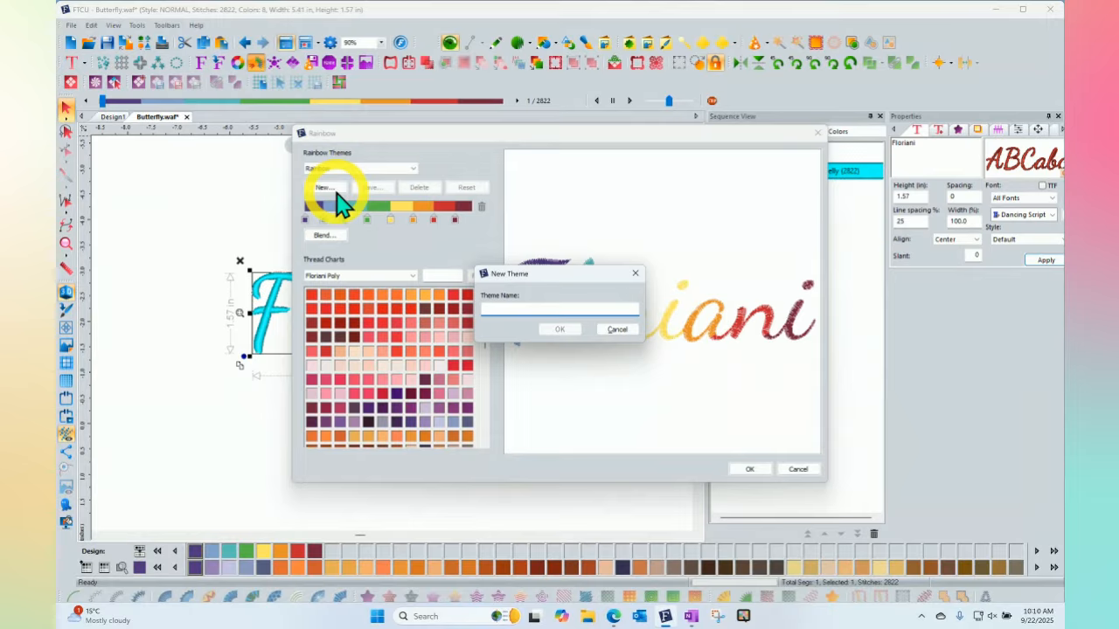
pyautogui.write('today')
pyautogui.click(564, 331)
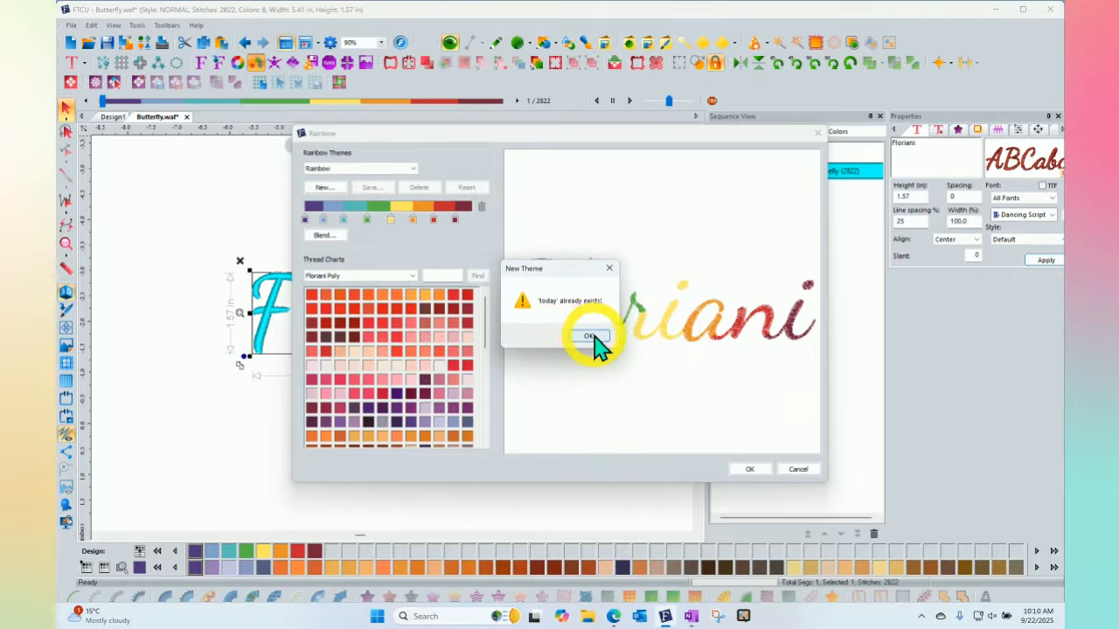
pyautogui.click(591, 338)
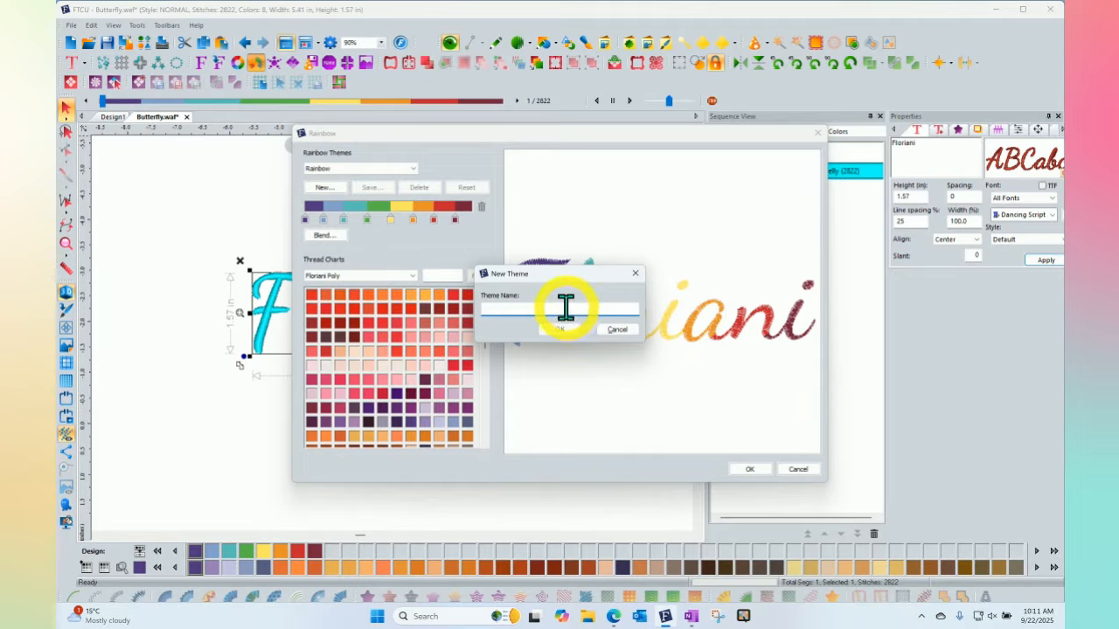
# Try the name tomorrow for the new theme, and create it under the name yesterday.
pyautogui.write('tomorrow')
pyautogui.click(577, 332)
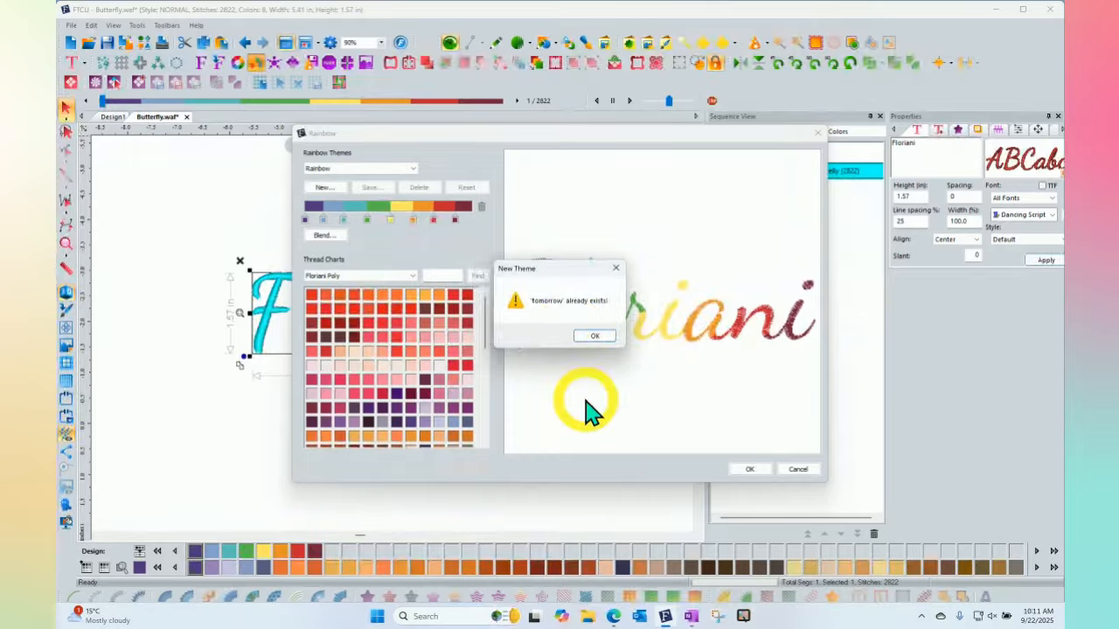
pyautogui.click(594, 338)
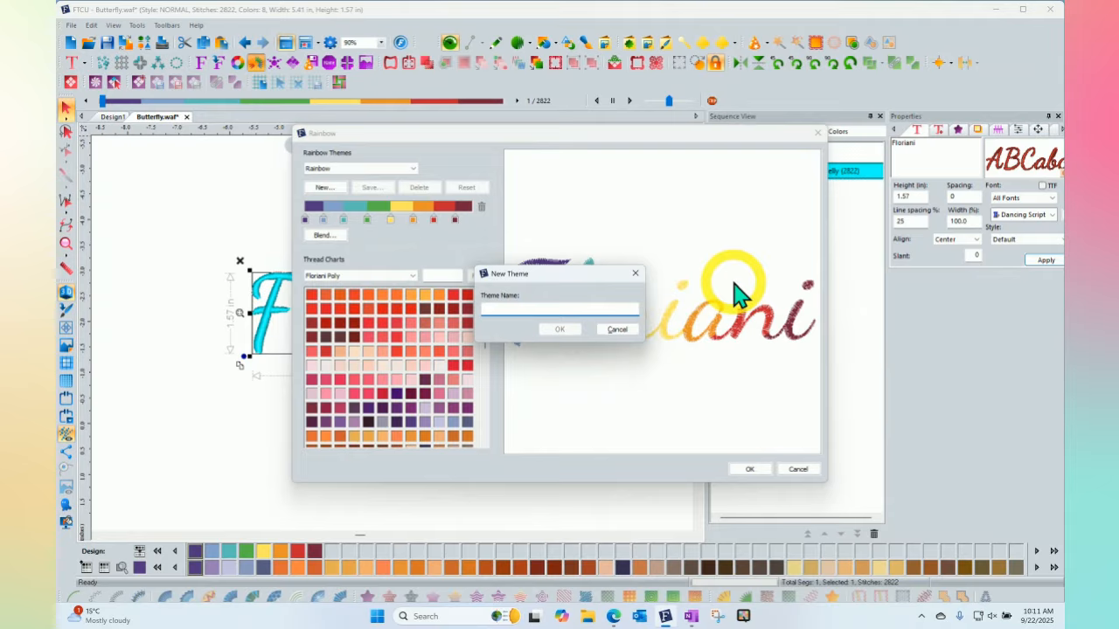
pyautogui.write('yesterday')
pyautogui.click(559, 329)
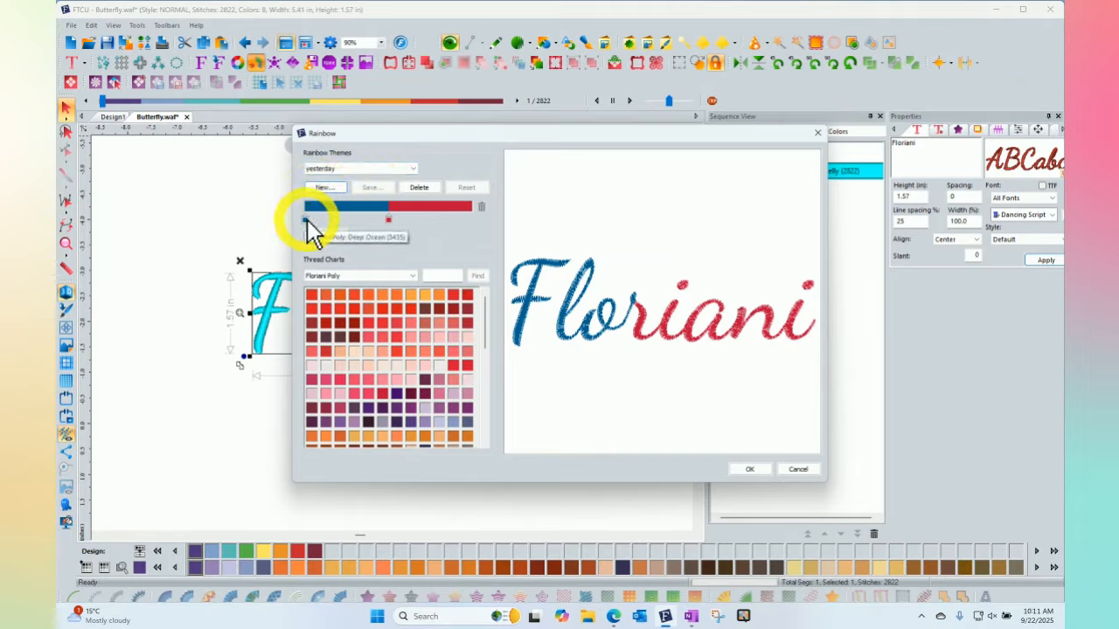
# Move the Deep Pink stop so pink covers only the last letters, and add another stop within the blue section.
pyautogui.moveTo(388, 220); pyautogui.dragTo(431, 220)
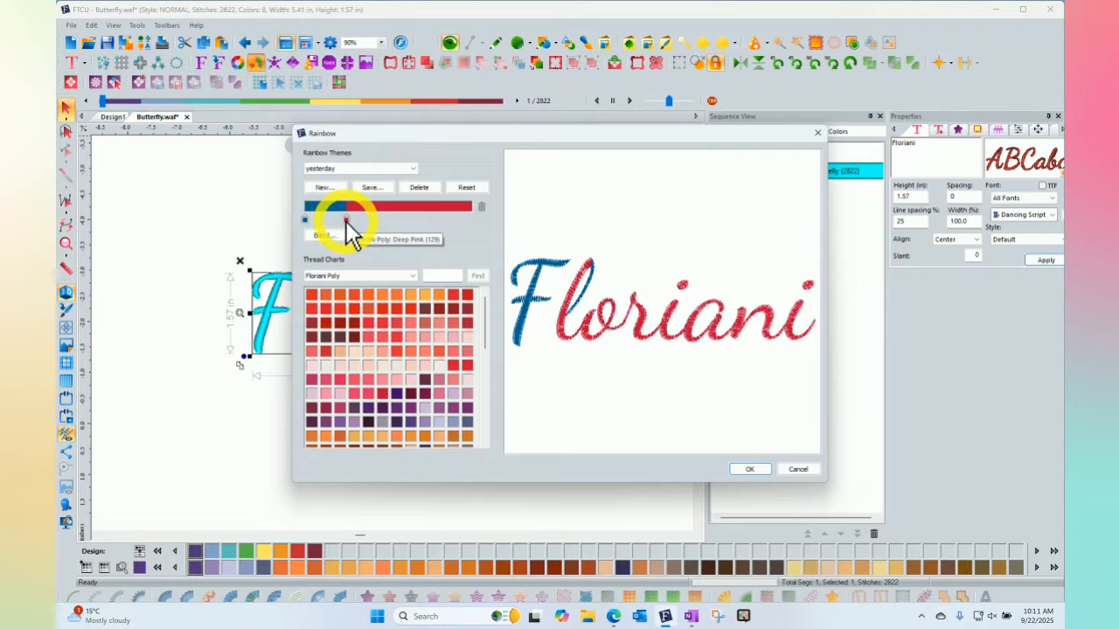
pyautogui.moveTo(347, 221); pyautogui.dragTo(434, 229)
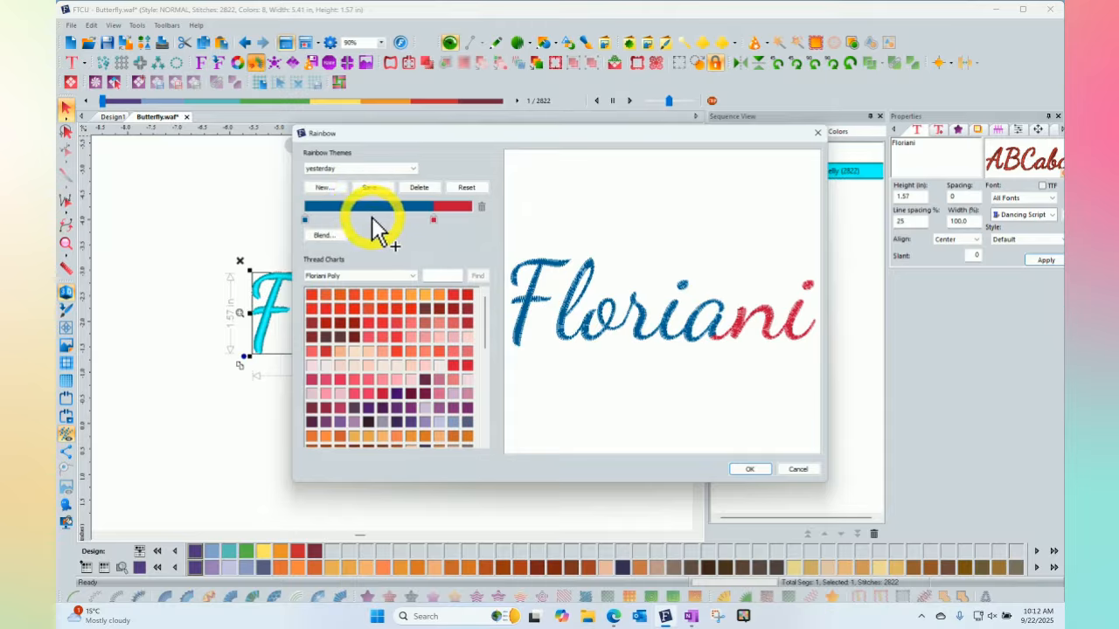
pyautogui.click(359, 218)
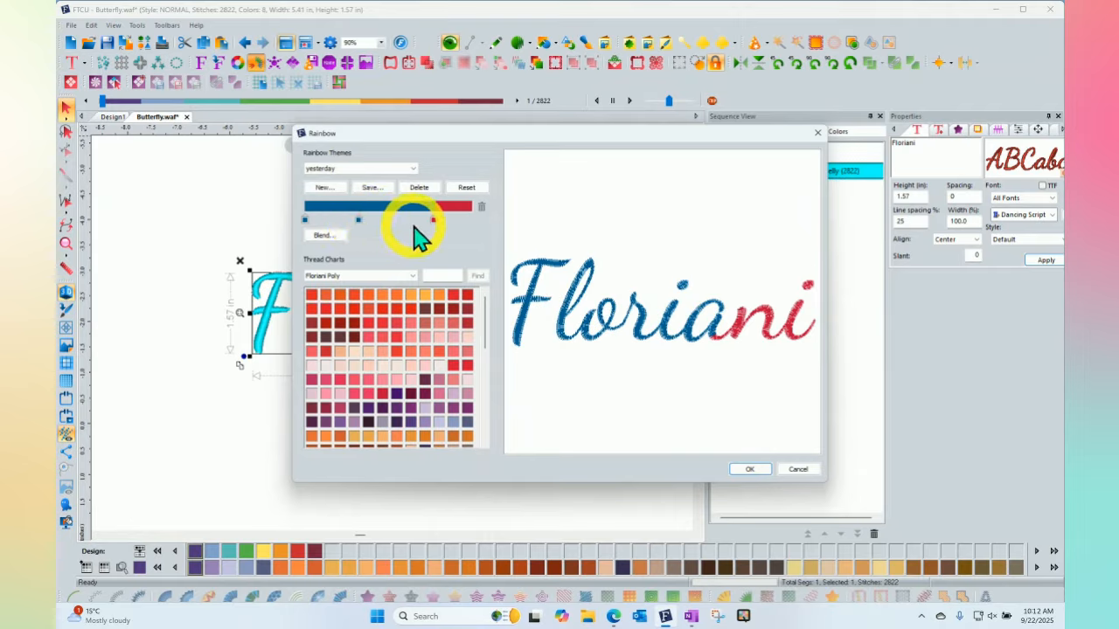
# Recolor the theme's stops as a dark, medium and pale blue sequence using the Floriani Poly thread chart.
pyautogui.click(359, 220)
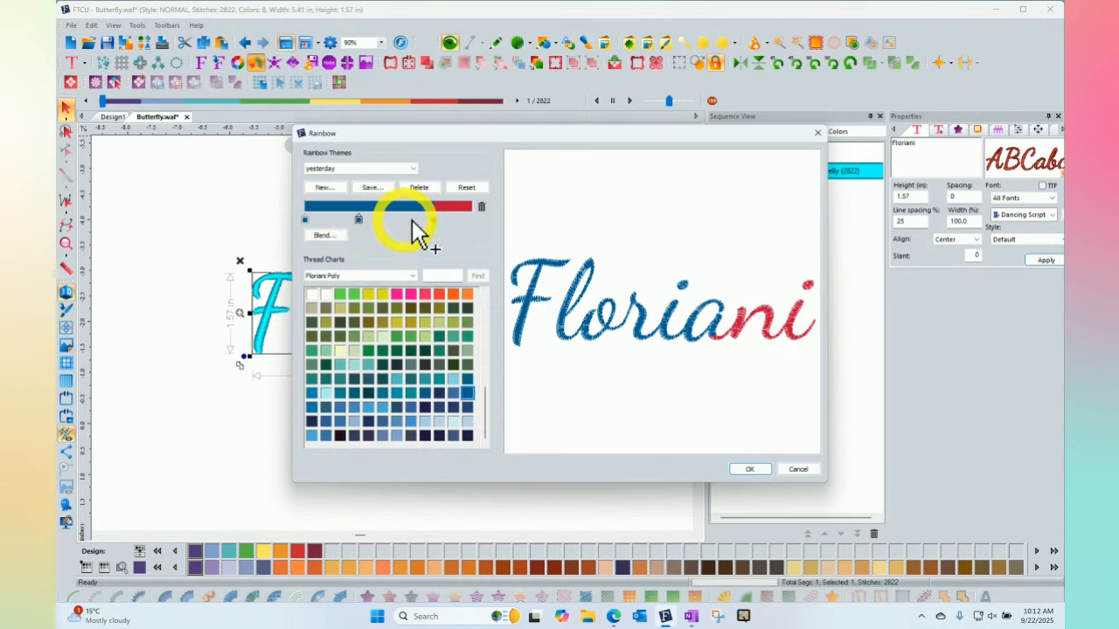
pyautogui.click(434, 220)
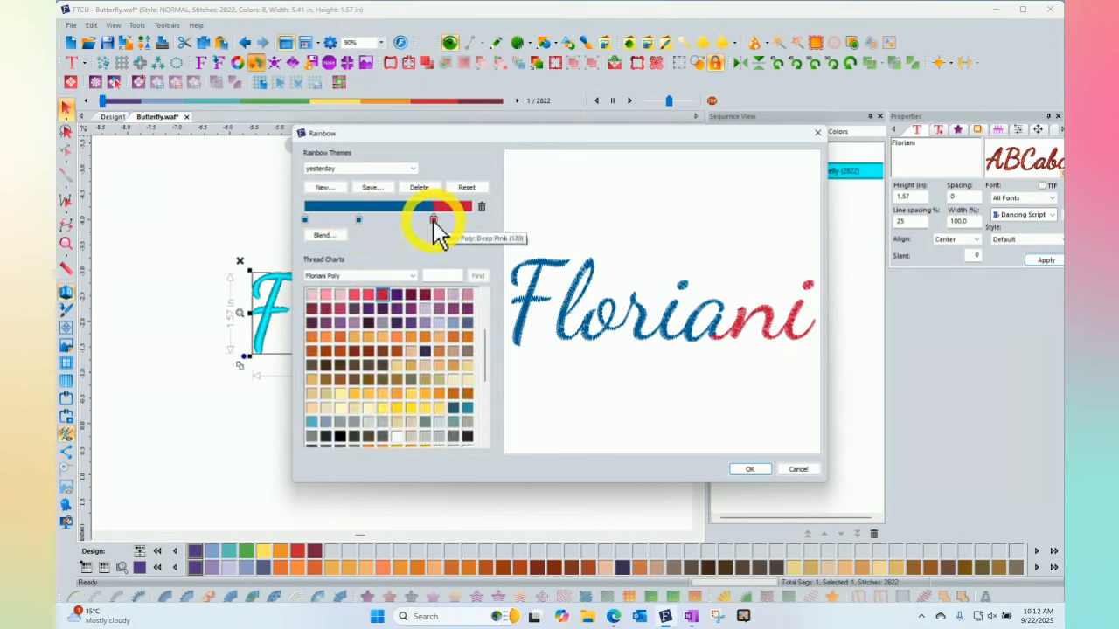
pyautogui.scroll(-5, 437, 399)
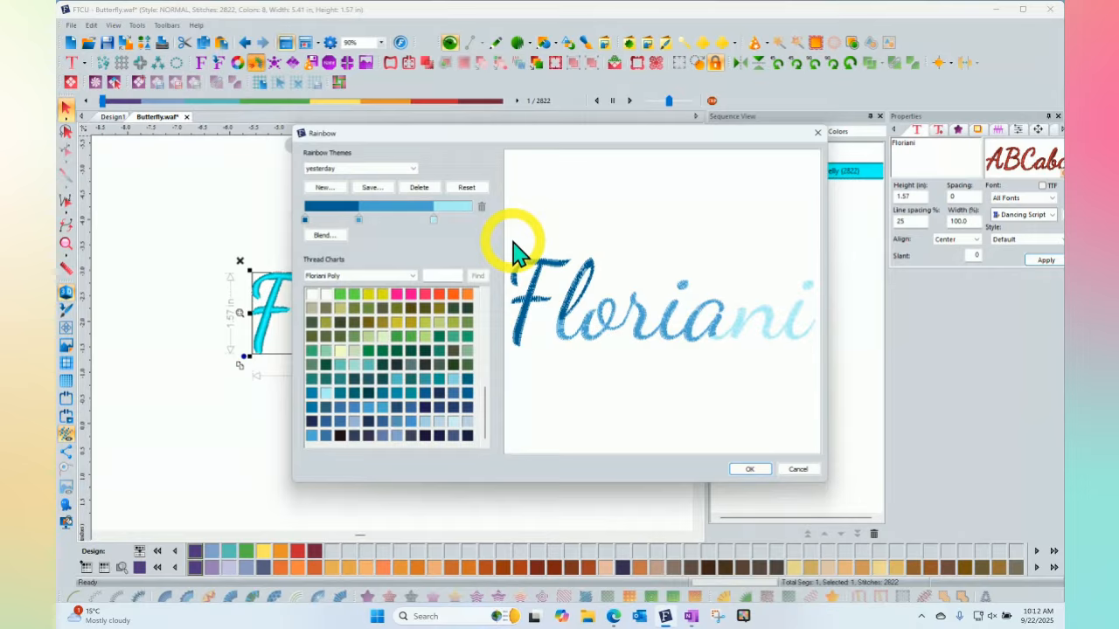
# Blend the theme's colors with Side set to Both and an offset of 20%.
pyautogui.click(324, 236)
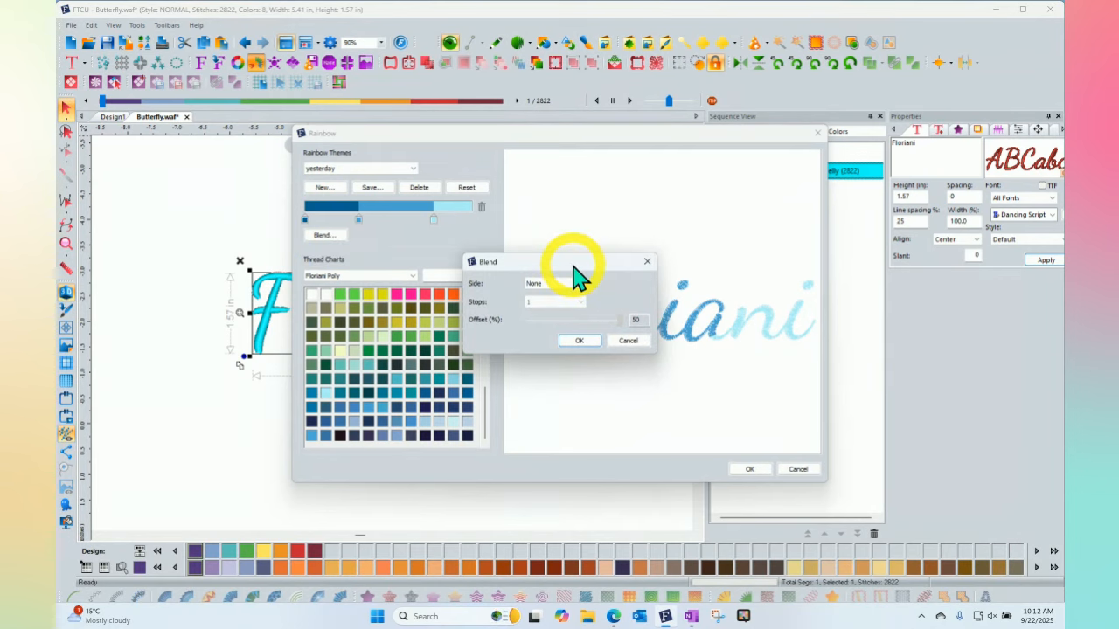
pyautogui.moveTo(574, 265); pyautogui.dragTo(606, 147)
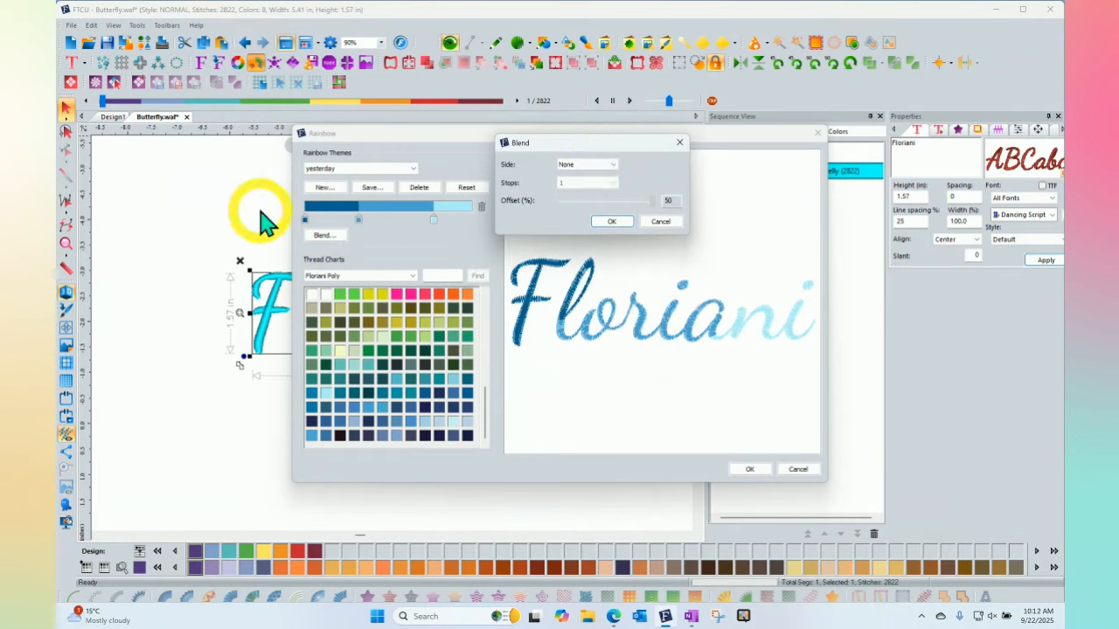
pyautogui.click(588, 165)
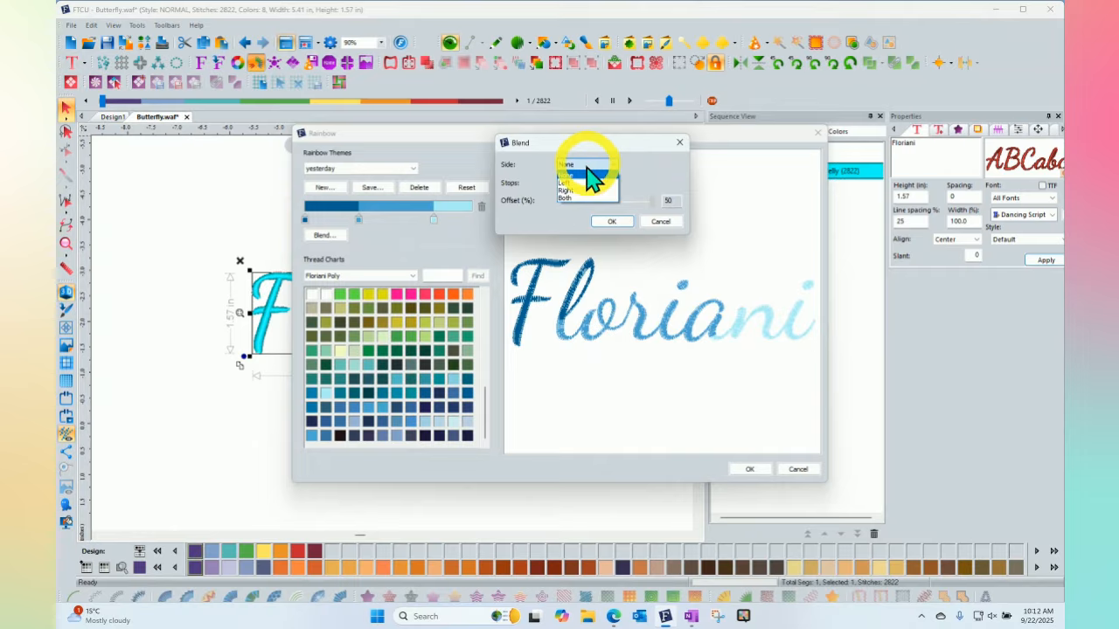
pyautogui.click(576, 199)
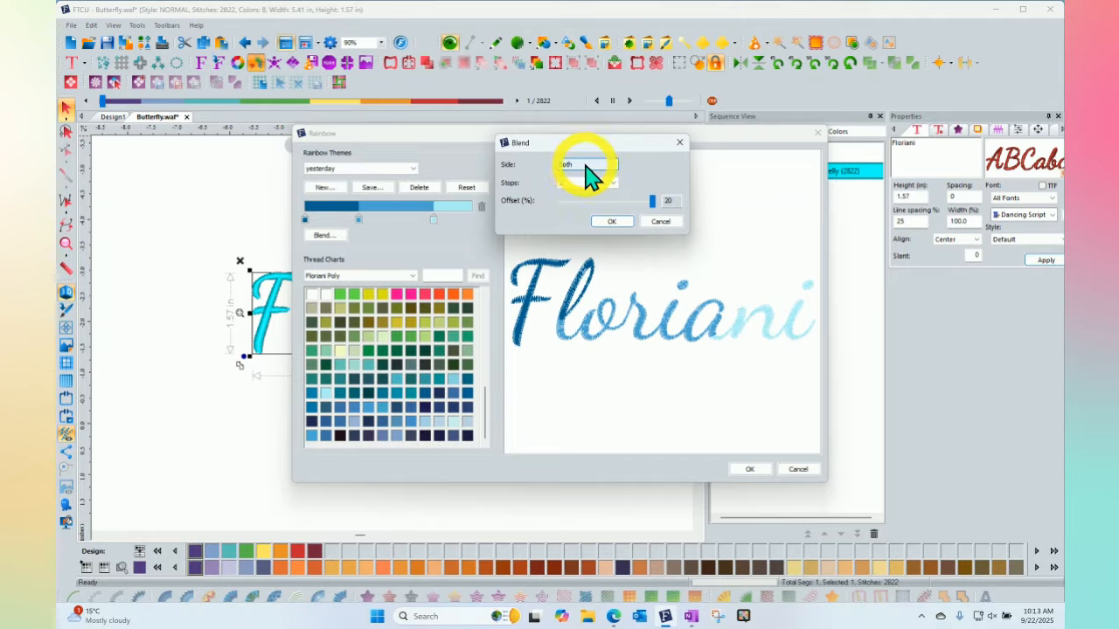
pyautogui.click(611, 220)
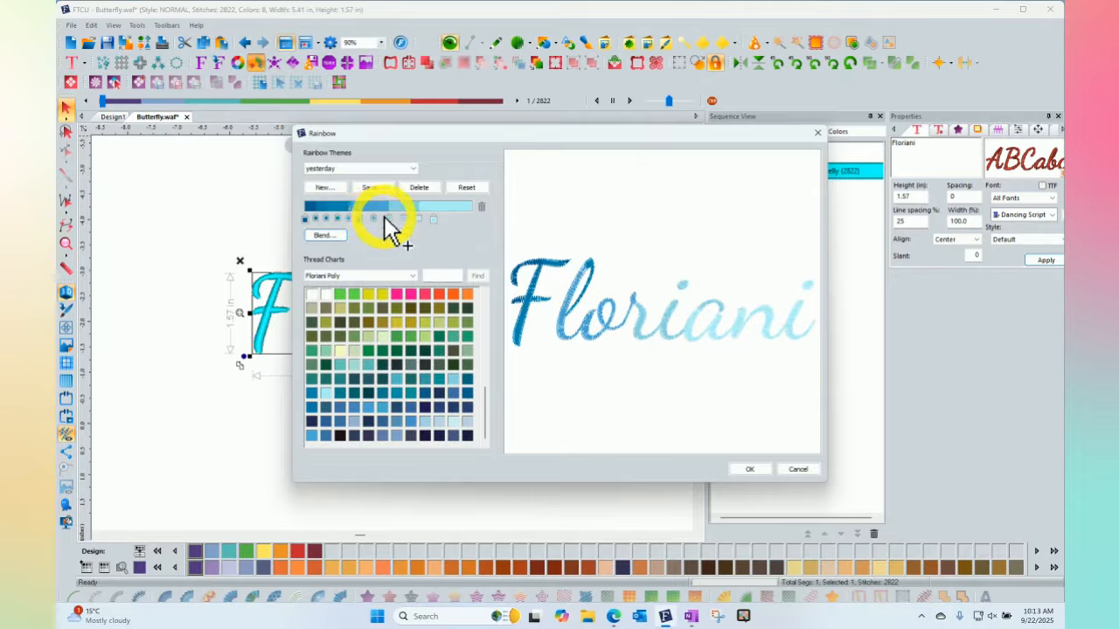
# Shift the pale blue end stop and the medium blue middle stop further along the color bar to respace the blend.
pyautogui.click(435, 220)
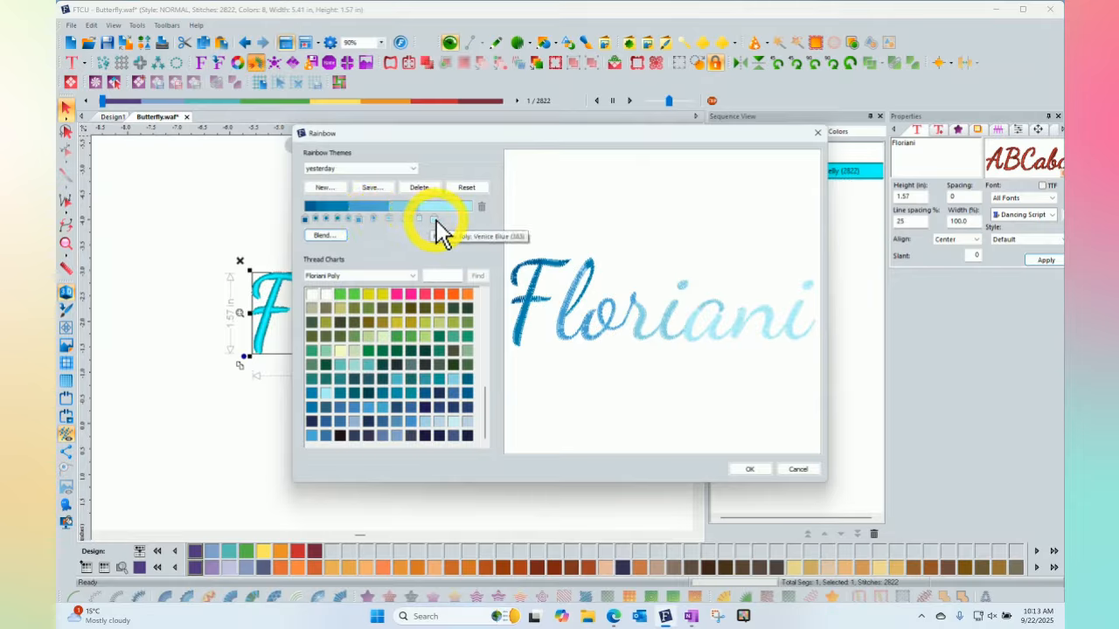
pyautogui.moveTo(434, 219); pyautogui.dragTo(446, 219)
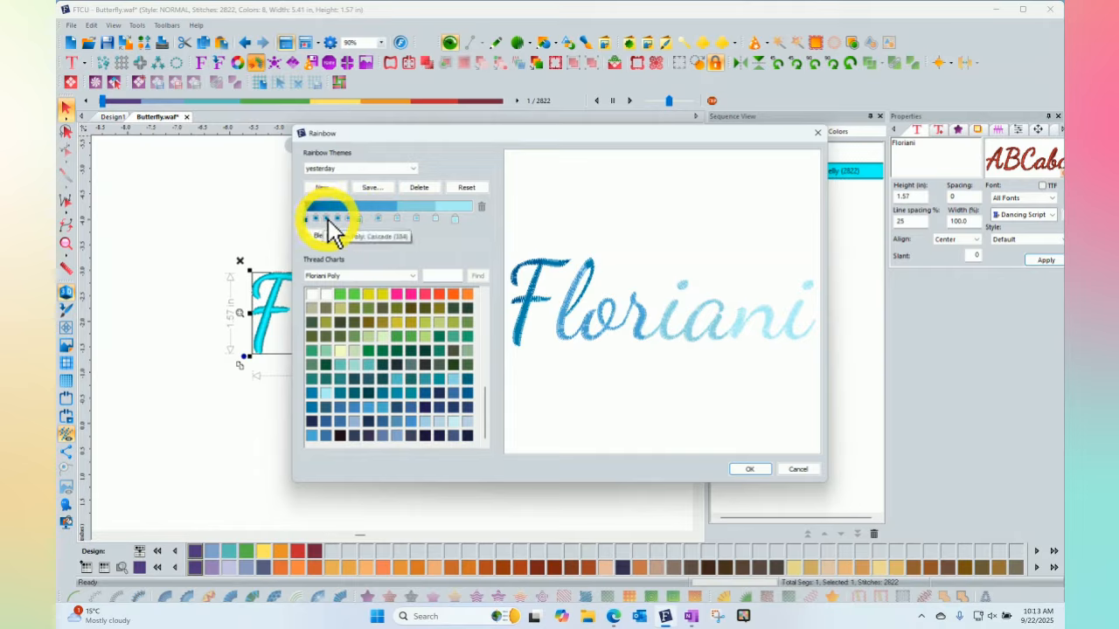
pyautogui.moveTo(357, 221); pyautogui.dragTo(377, 222)
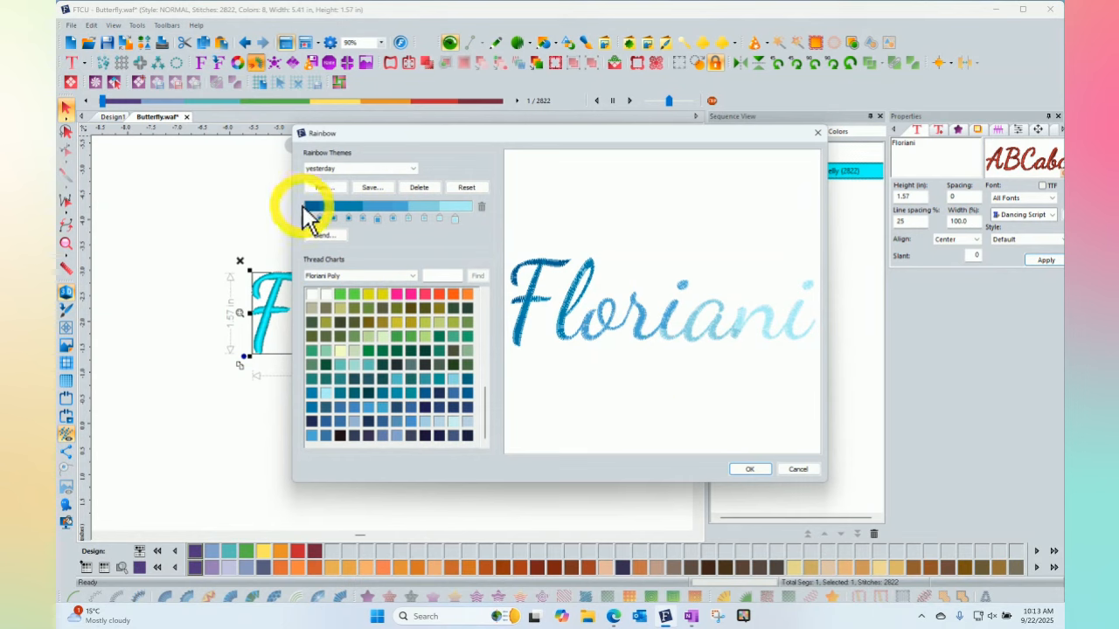
pyautogui.moveTo(308, 216); pyautogui.dragTo(470, 222)
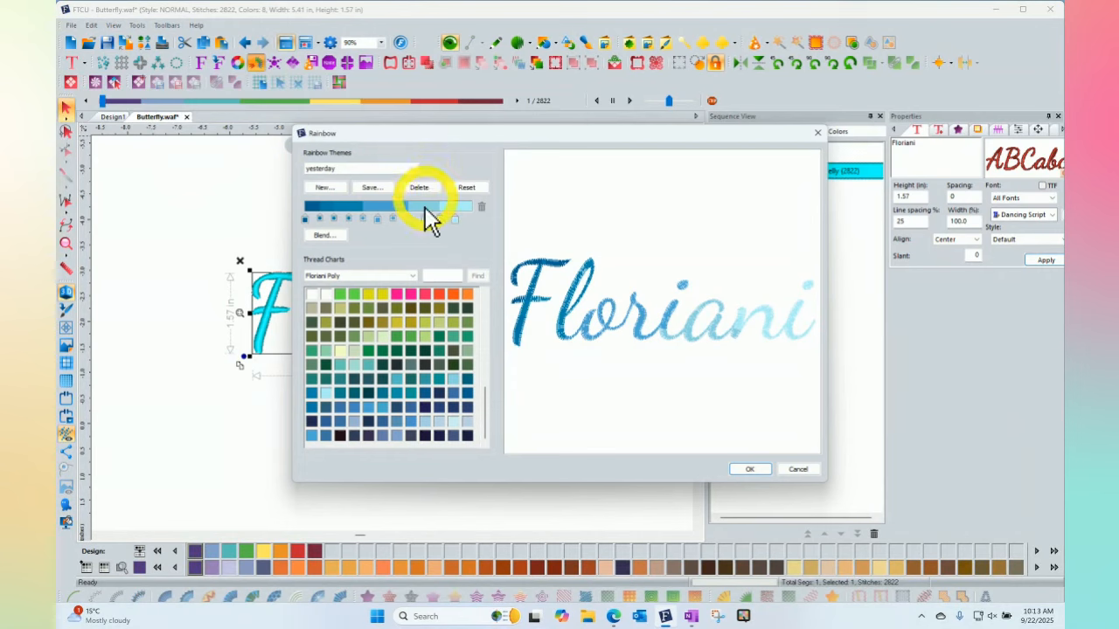
# Save the edited theme as yesterday, replacing the existing one.
pyautogui.click(371, 189)
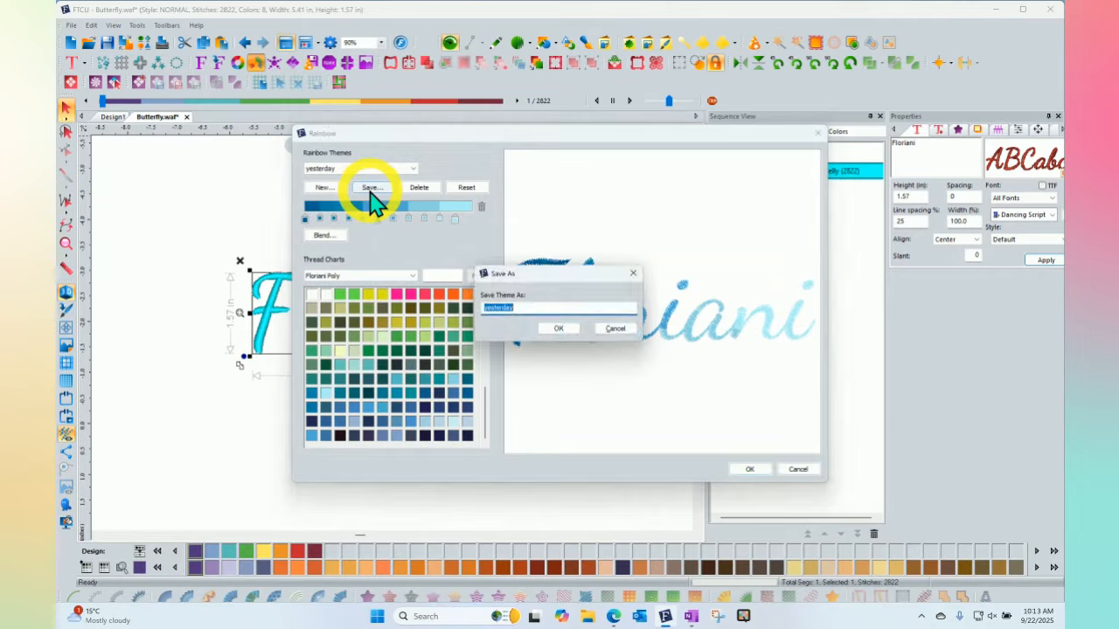
pyautogui.click(564, 330)
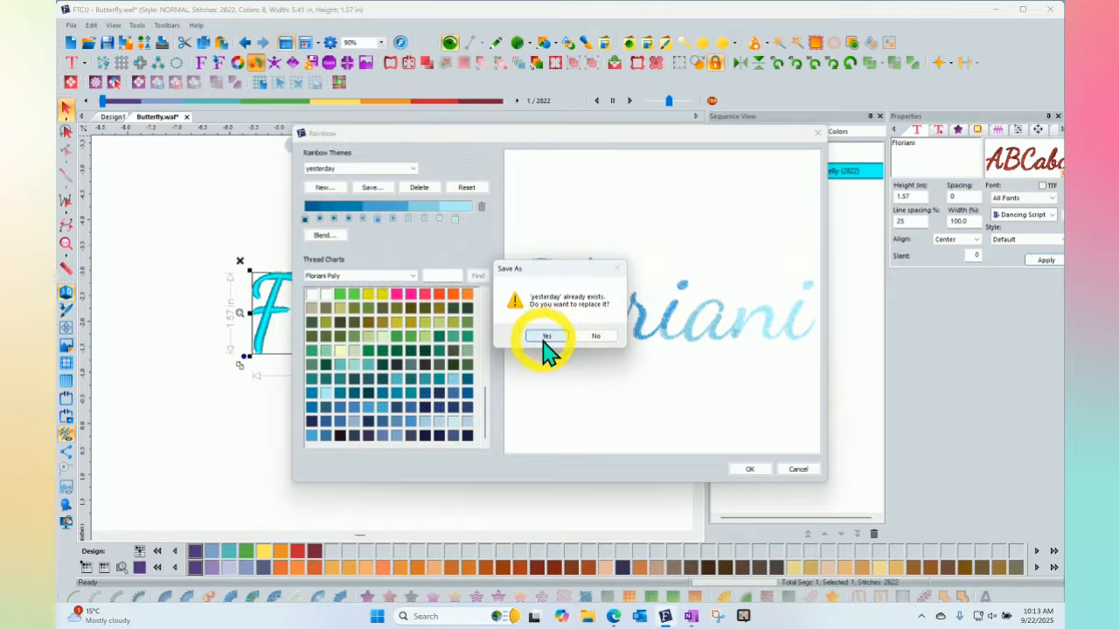
pyautogui.click(546, 337)
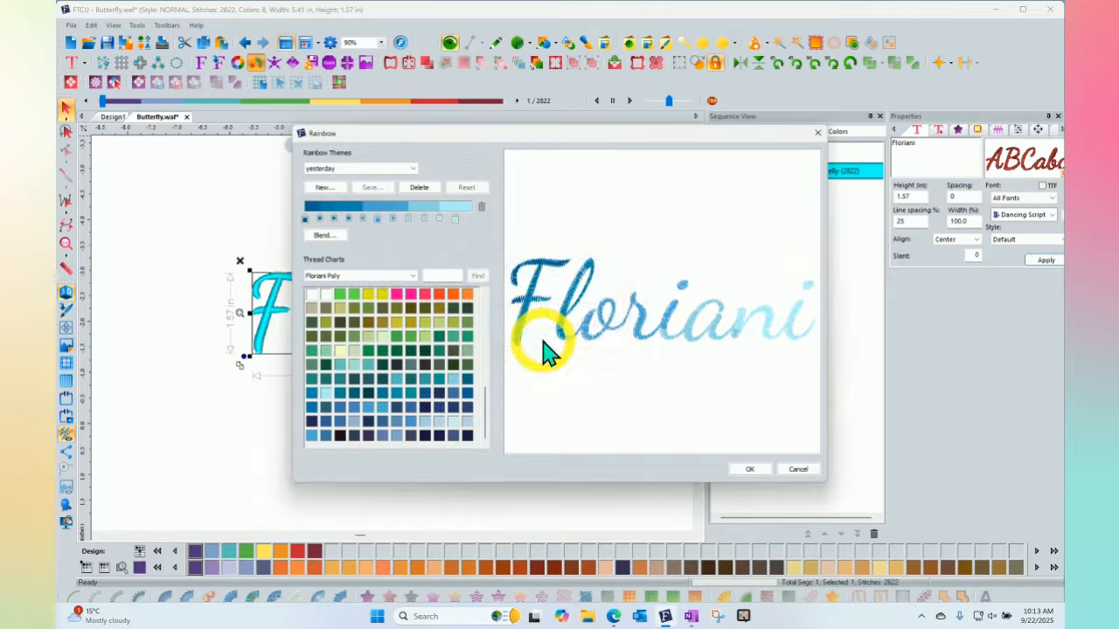
# Preview the saved Rainbow theme named today on the lettering and delete the theme named tomorrow.
pyautogui.click(352, 167)
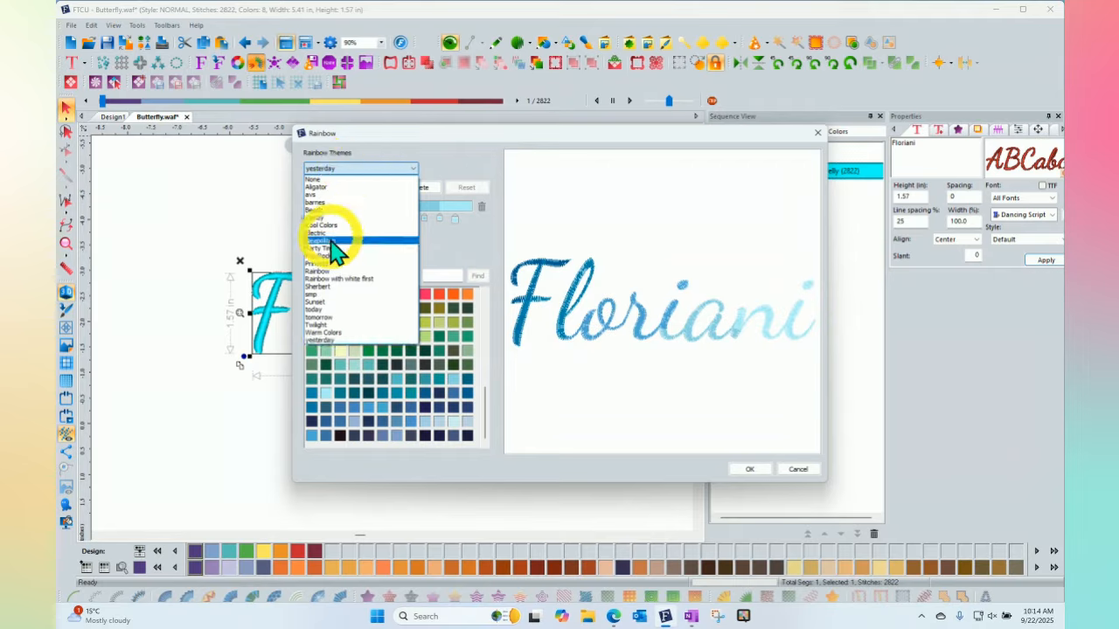
pyautogui.click(325, 310)
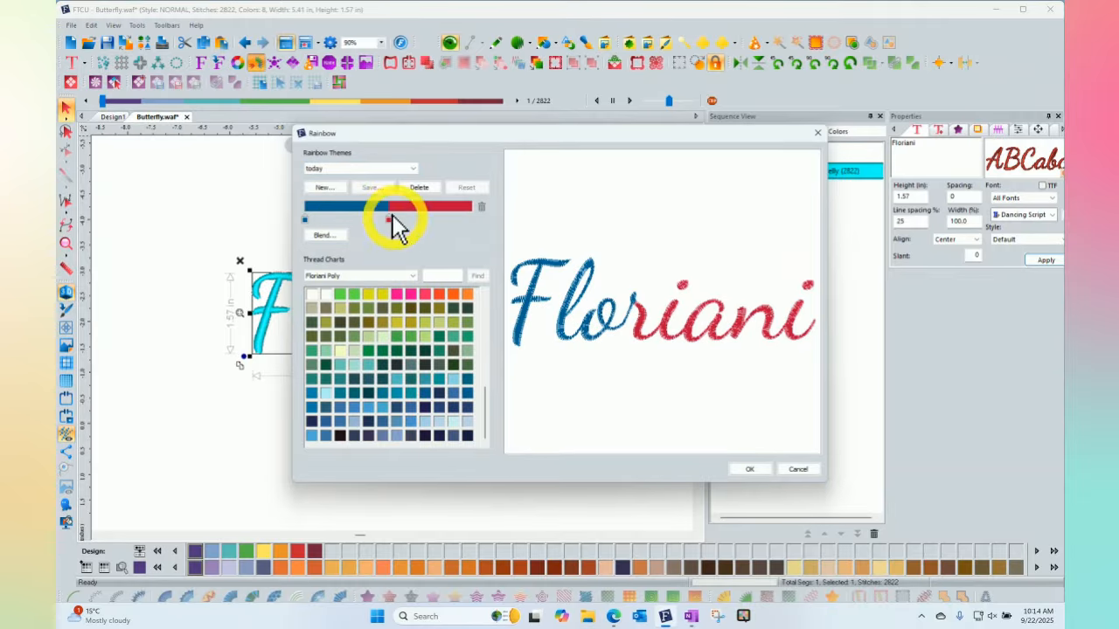
pyautogui.click(365, 168)
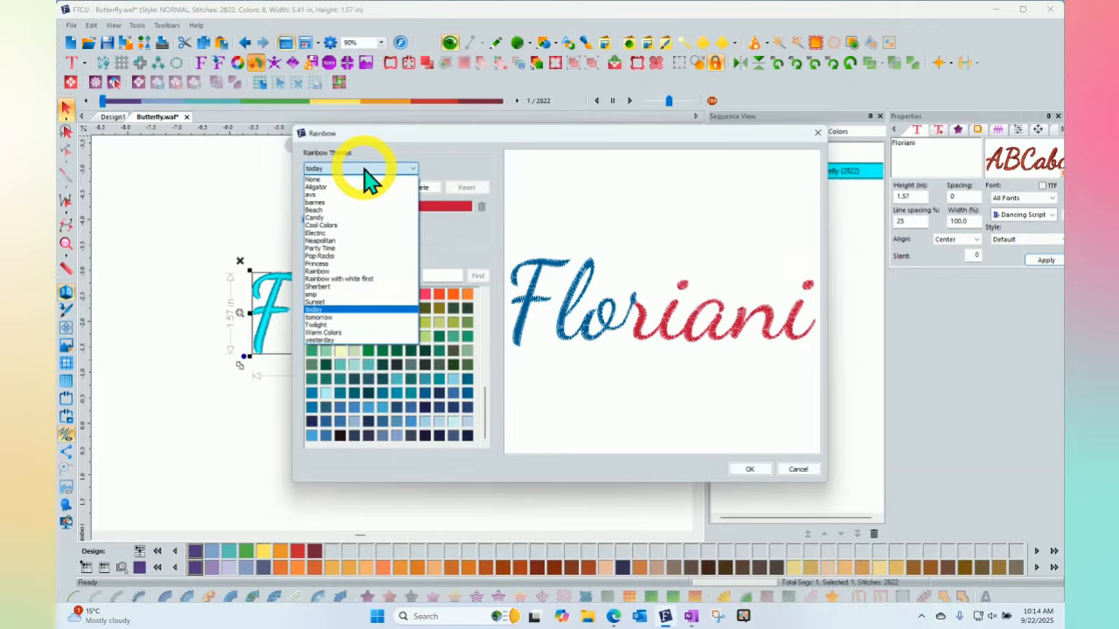
pyautogui.click(336, 317)
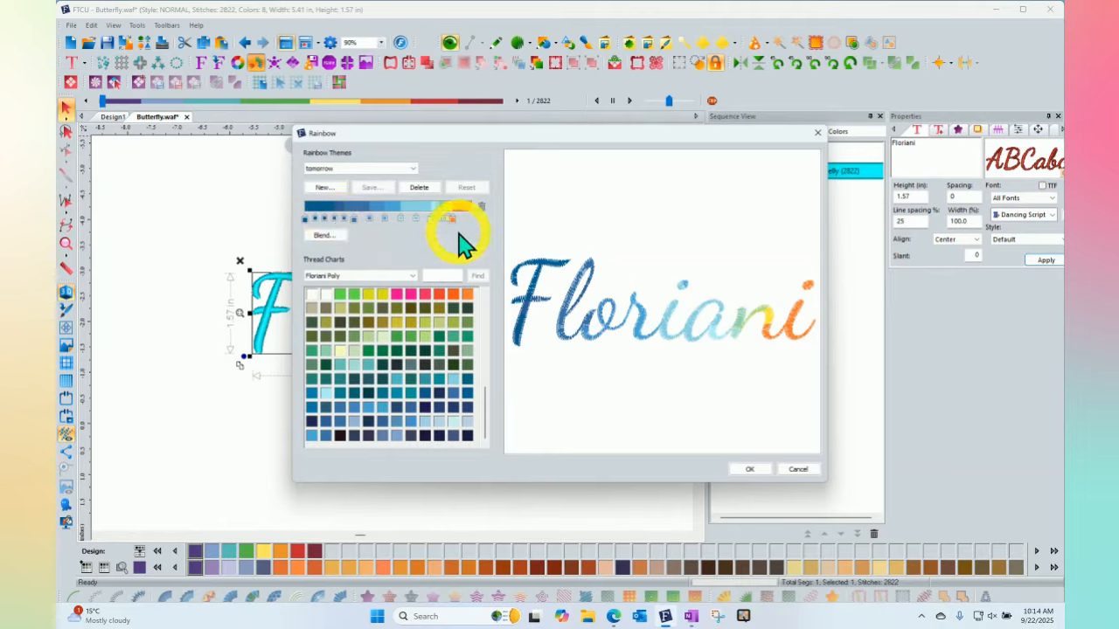
pyautogui.click(420, 189)
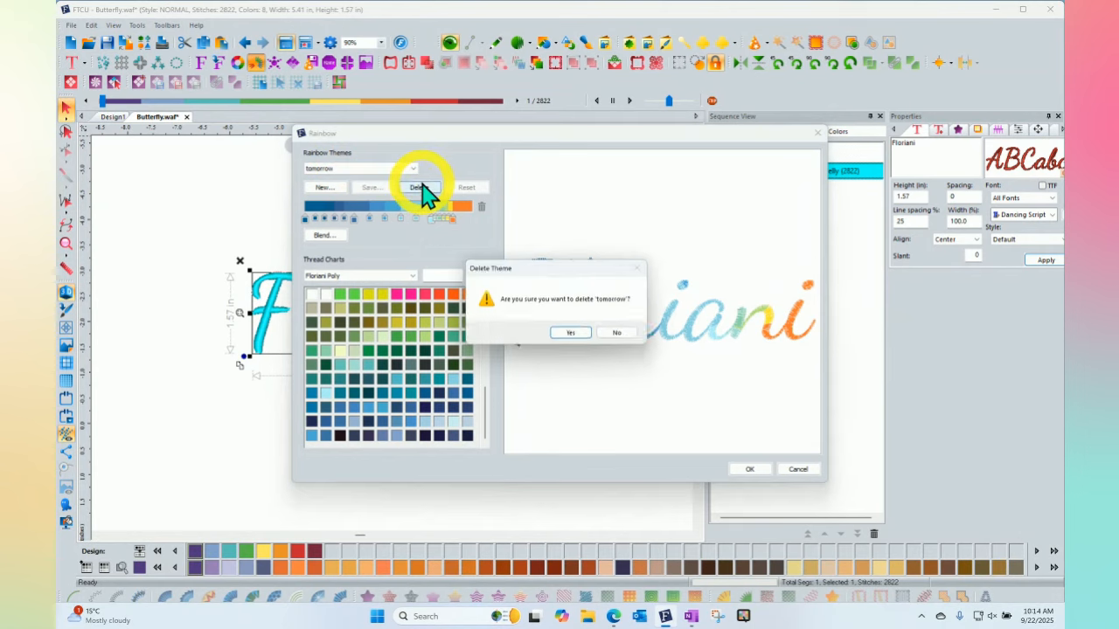
pyautogui.click(575, 338)
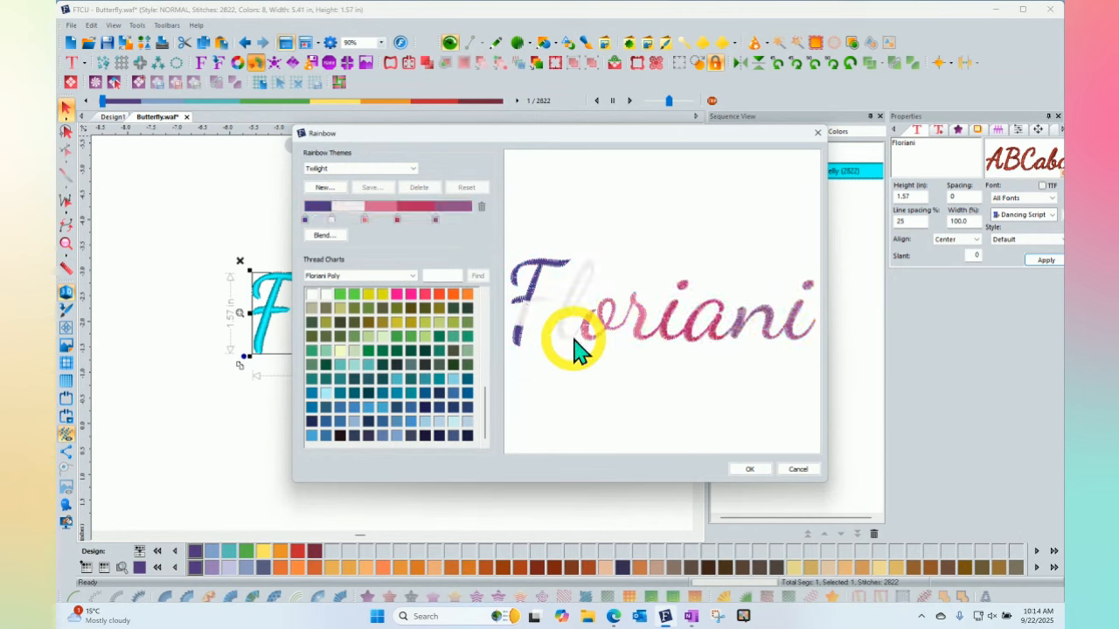
# Delete the saved theme named today from the Rainbow themes.
pyautogui.click(346, 175)
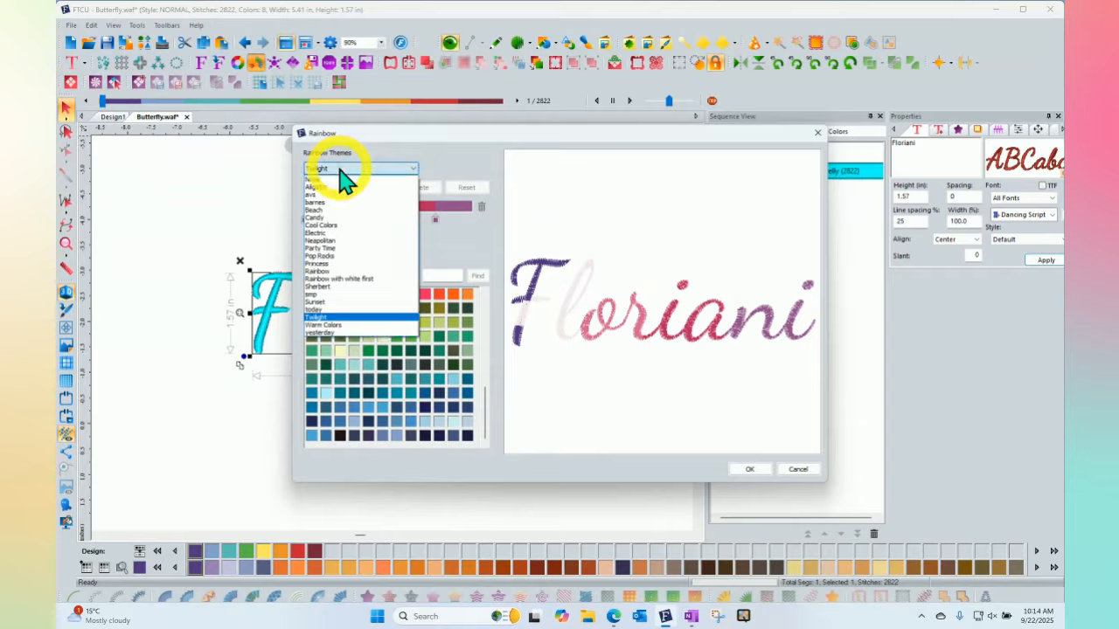
pyautogui.click(314, 309)
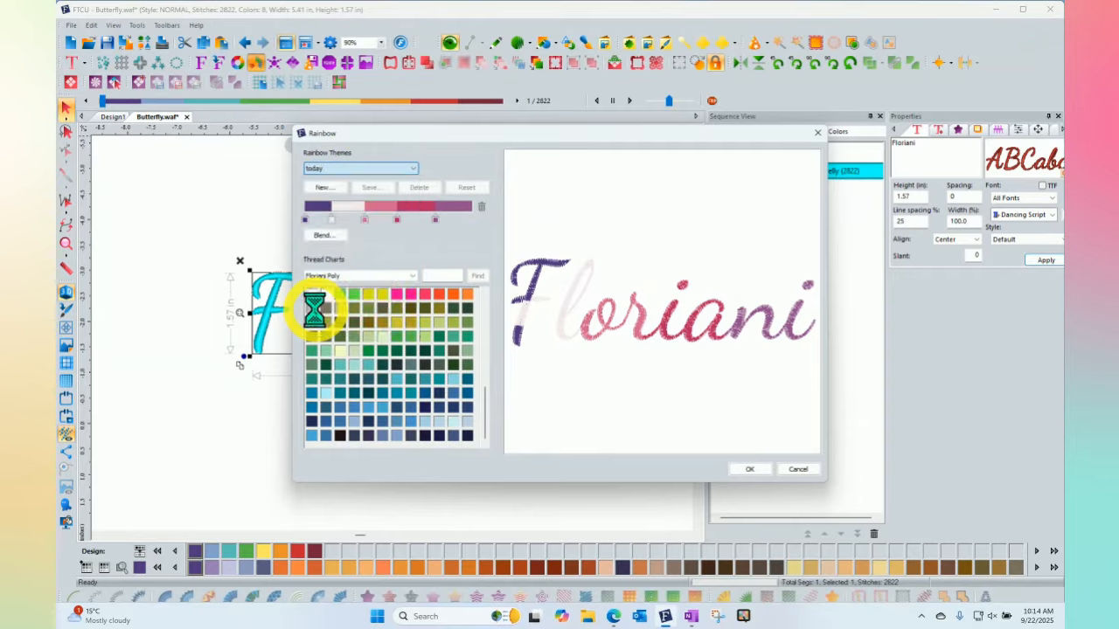
pyautogui.click(419, 187)
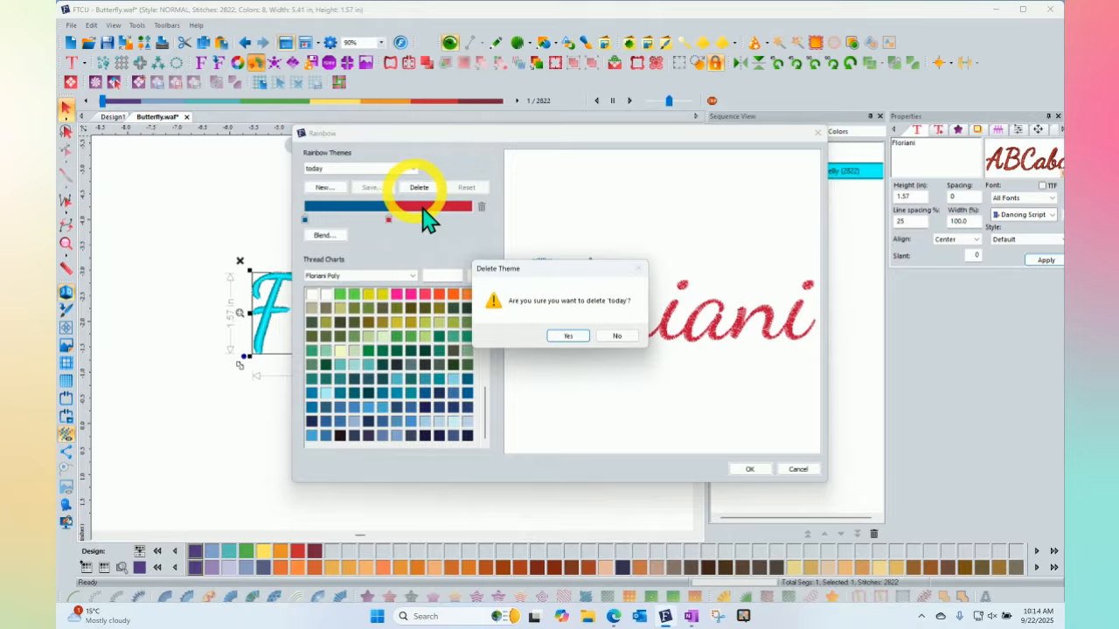
pyautogui.click(568, 336)
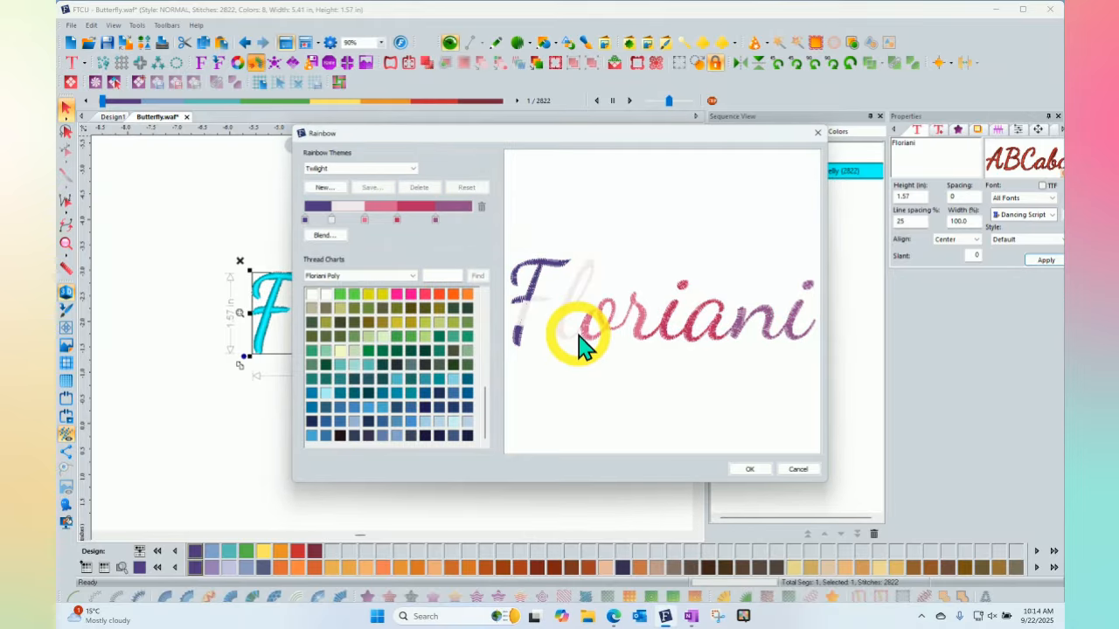
# Apply the saved blue theme yesterday to the Floriani lettering and deselect it to view its stitch colors.
pyautogui.click(367, 170)
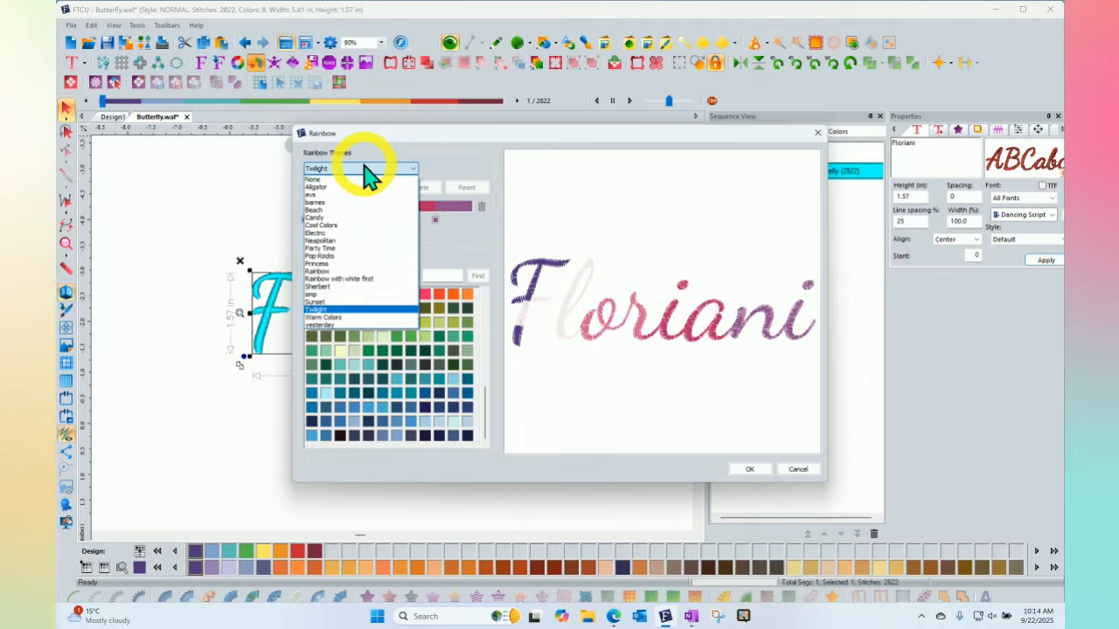
pyautogui.click(327, 325)
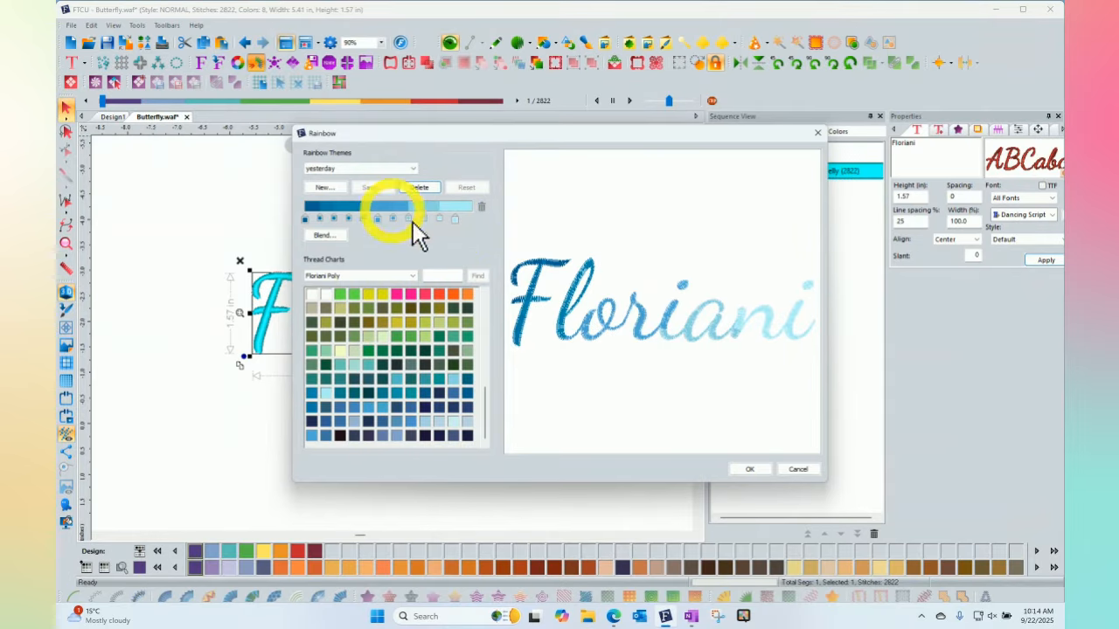
pyautogui.click(749, 471)
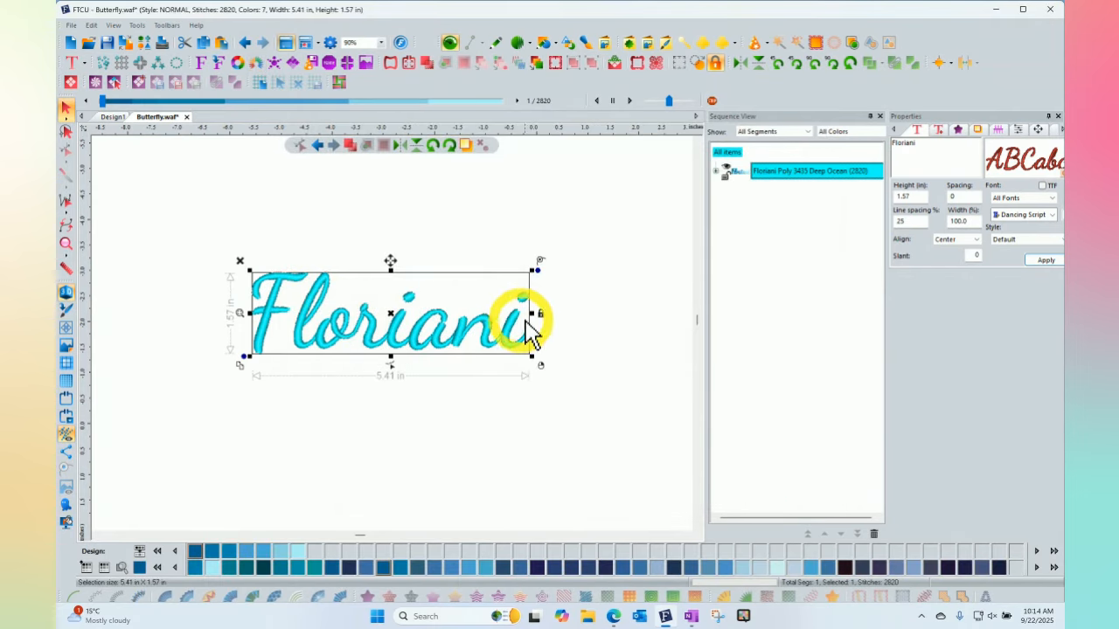
pyautogui.click(594, 316)
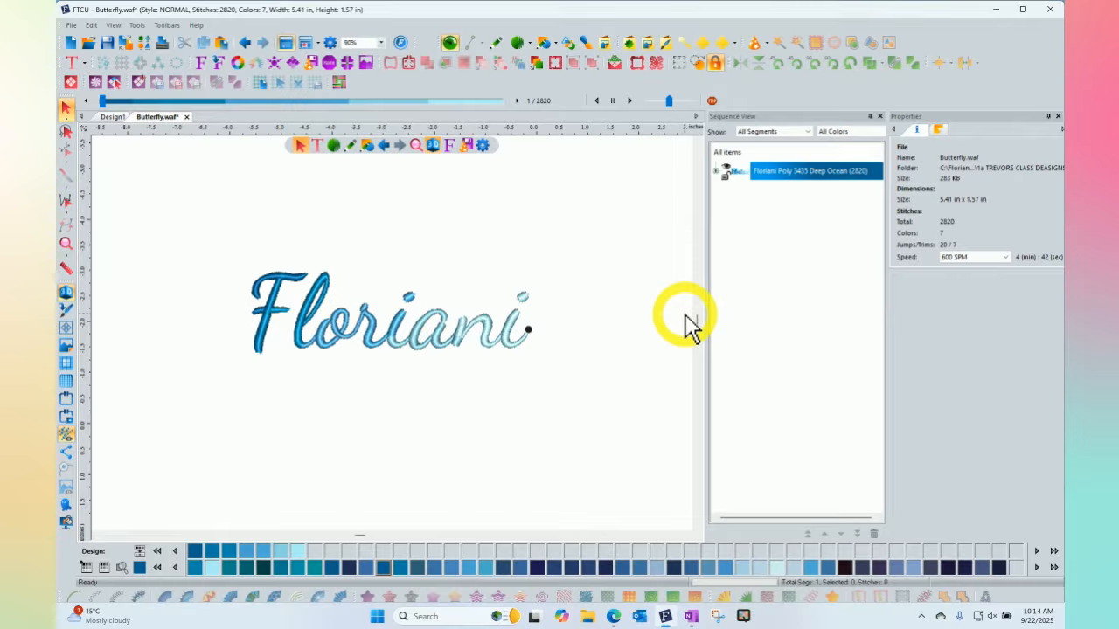
# Recolor the Floriani lettering with the preset Rainbow theme Beach and deselect it.
pyautogui.click(424, 332)
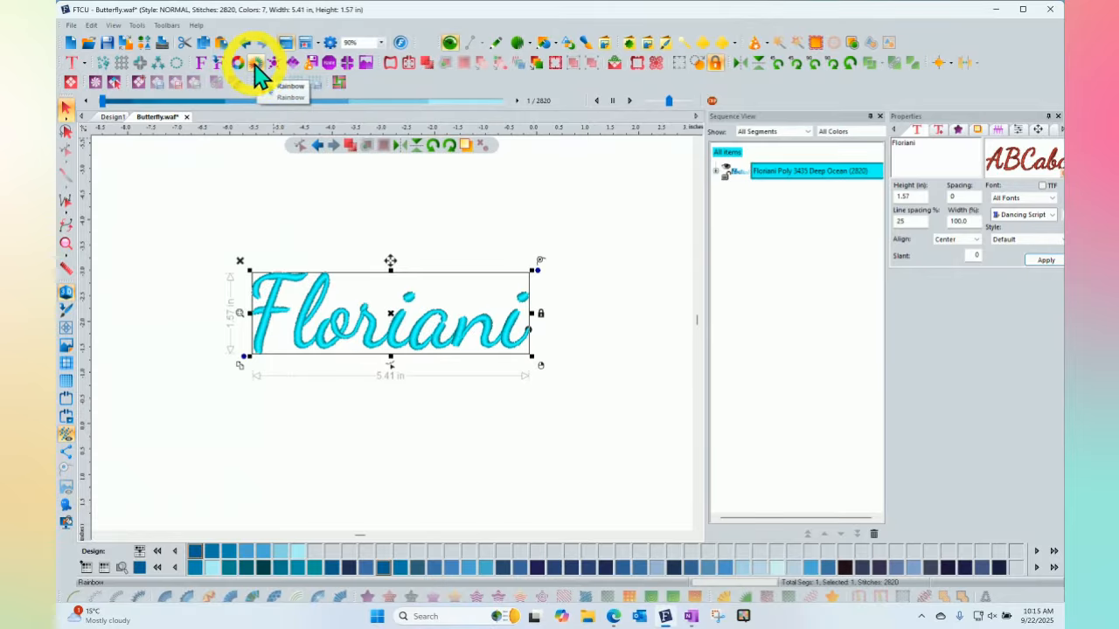
pyautogui.click(256, 64)
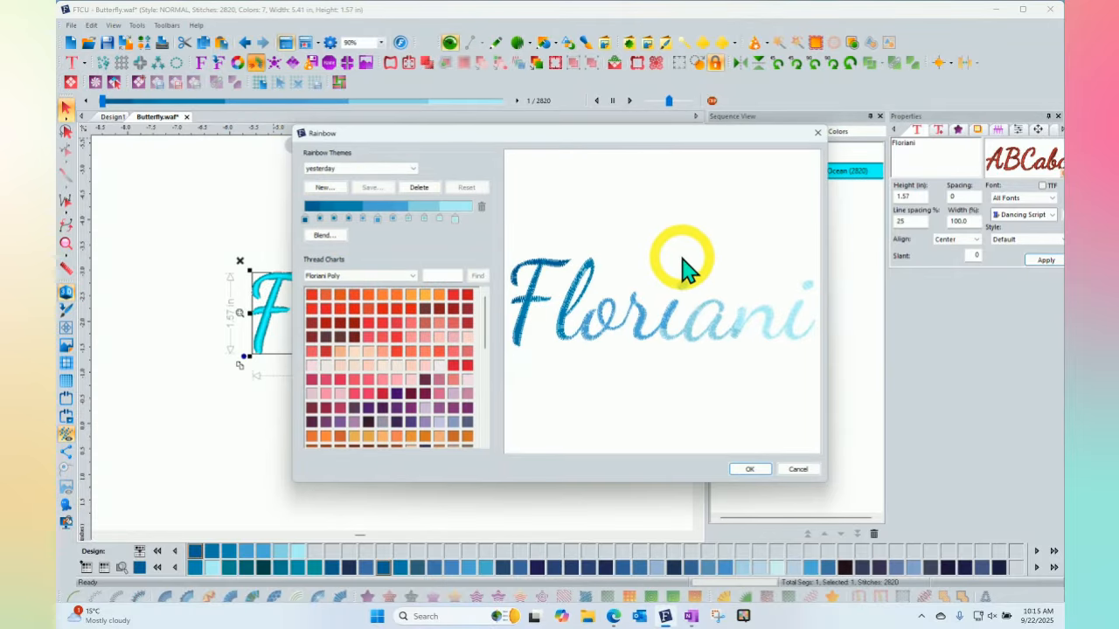
pyautogui.click(384, 171)
pyautogui.click(316, 210)
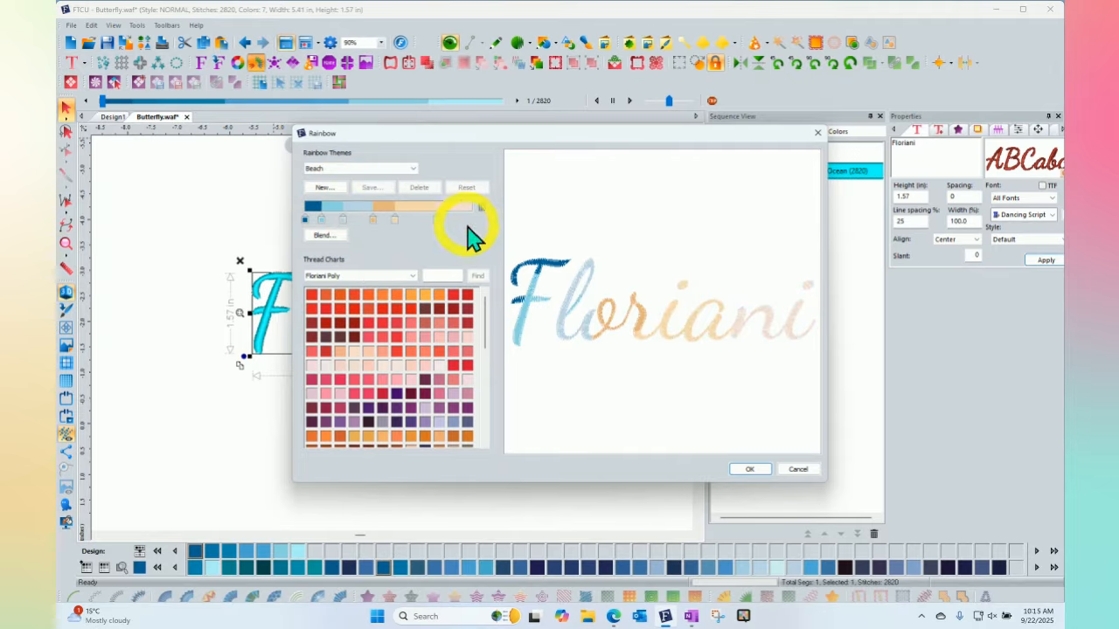
pyautogui.click(750, 469)
pyautogui.click(437, 443)
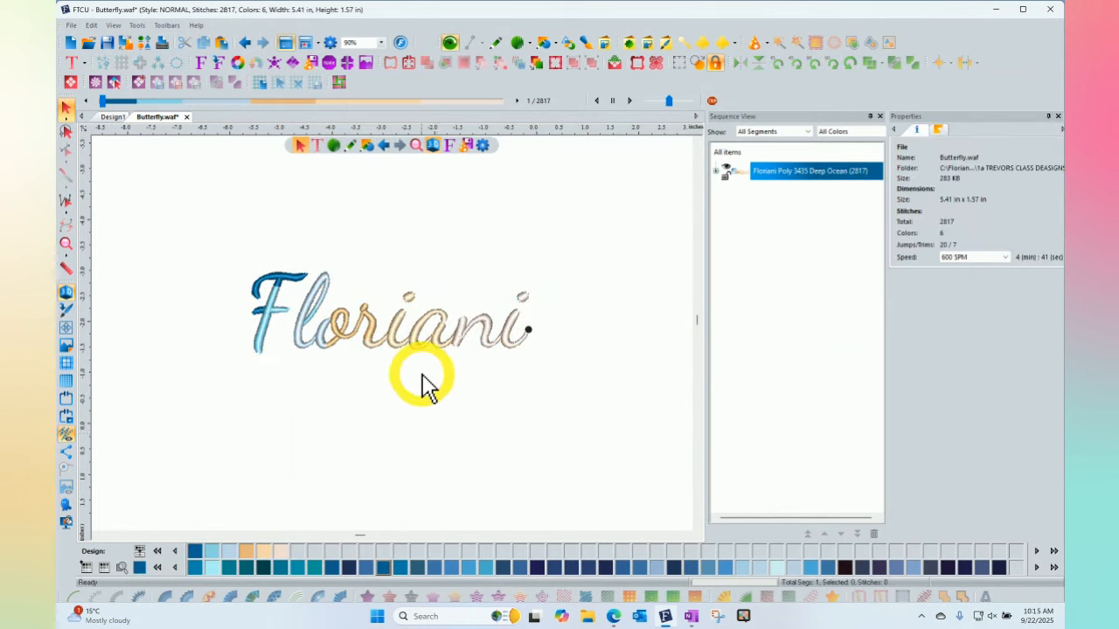
# Remove the Rainbow effect from the Floriani lettering by setting its theme to None, leaving the lettering deselected.
pyautogui.click(406, 330)
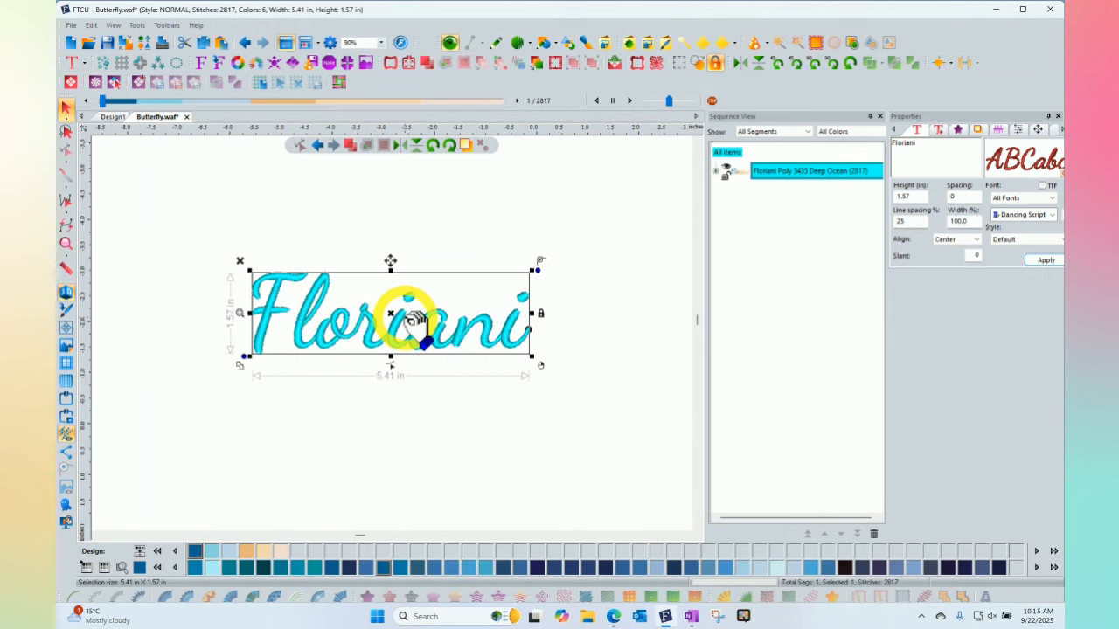
pyautogui.click(256, 63)
pyautogui.click(346, 169)
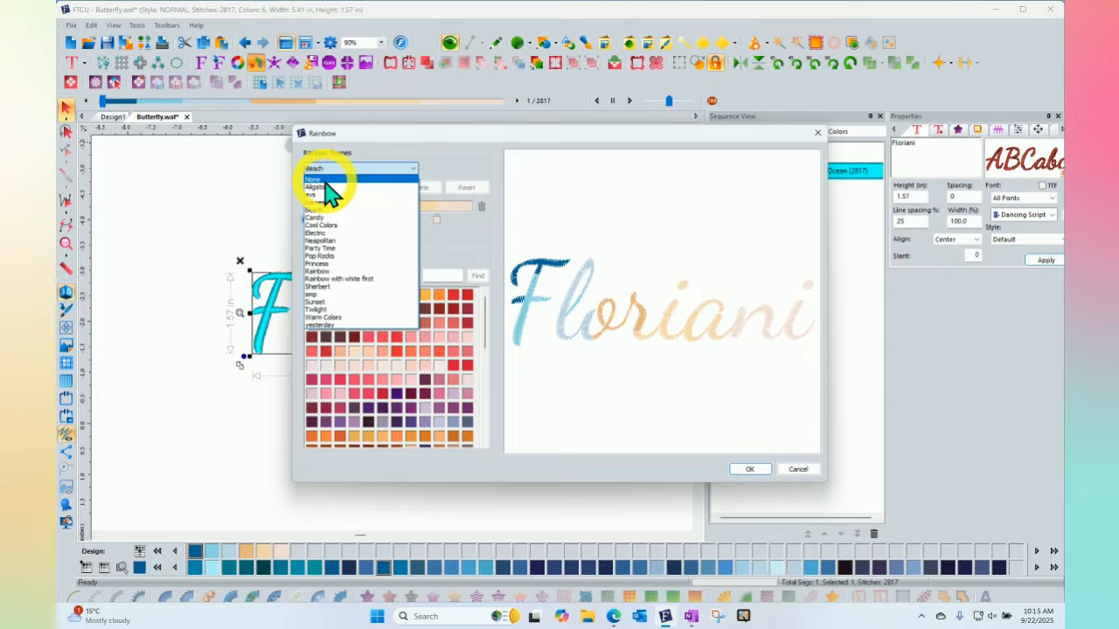
pyautogui.click(325, 180)
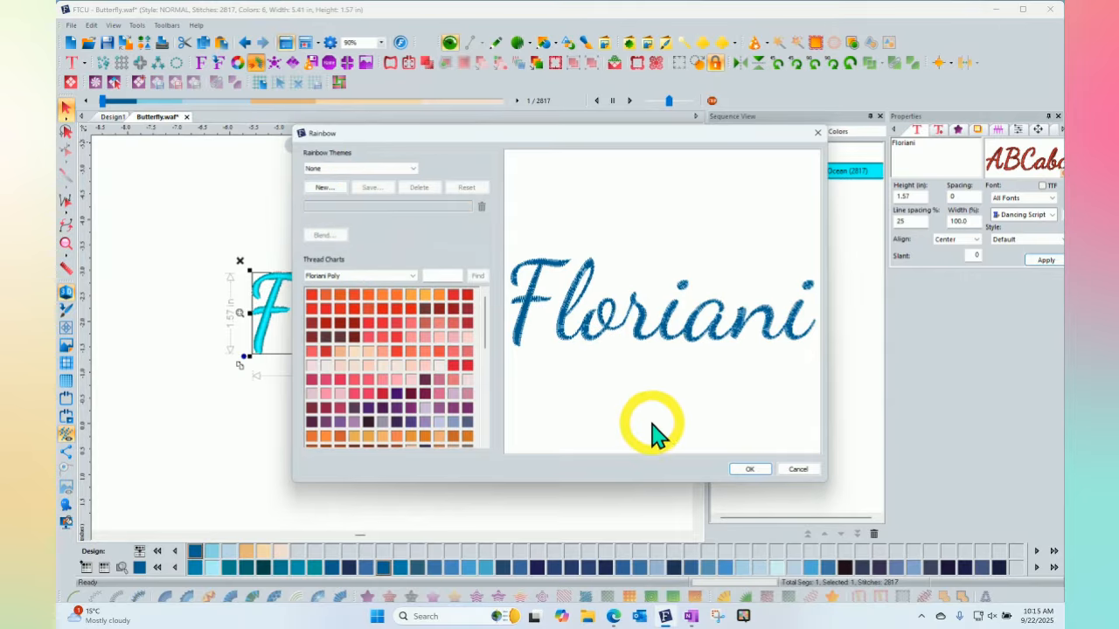
pyautogui.click(749, 470)
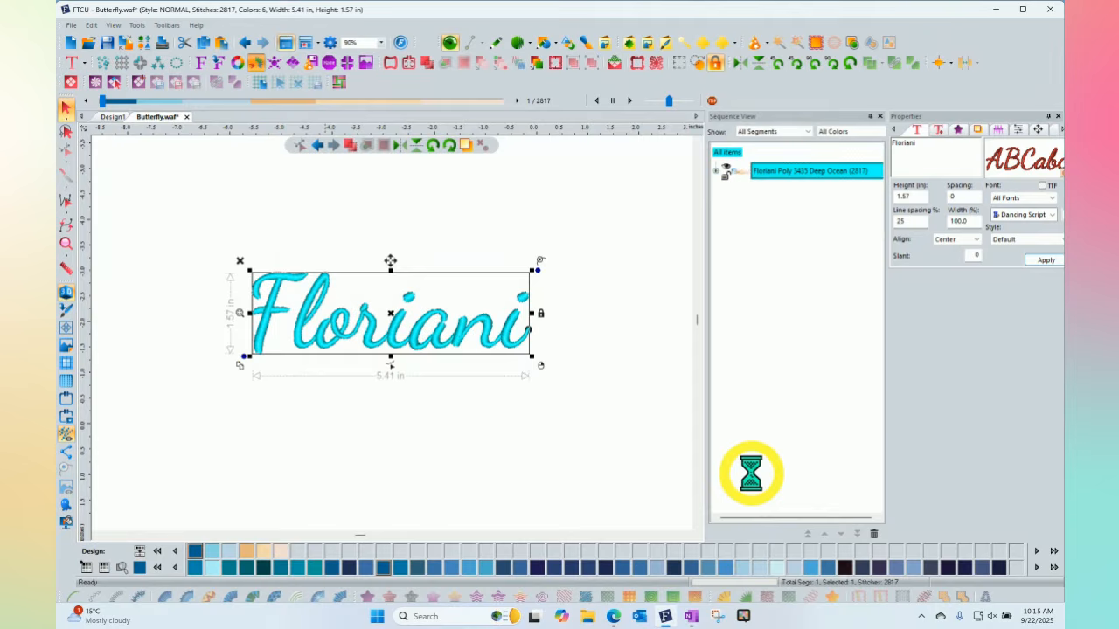
pyautogui.click(615, 284)
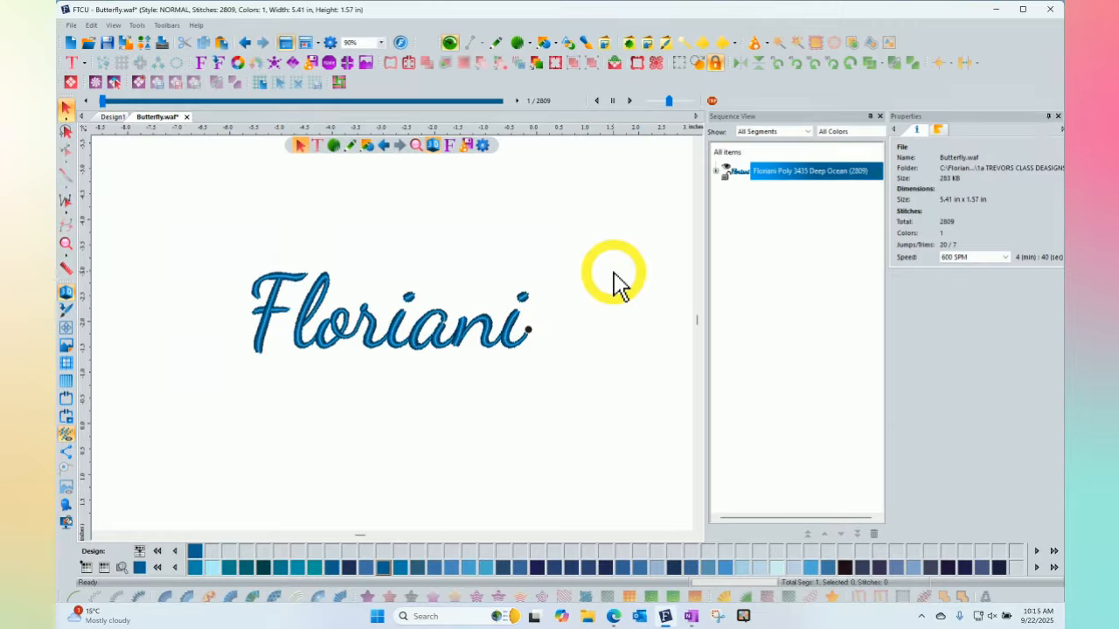
# Reapply the Rainbow effect to the Floriani lettering with the saved theme yesterday.
pyautogui.click(442, 336)
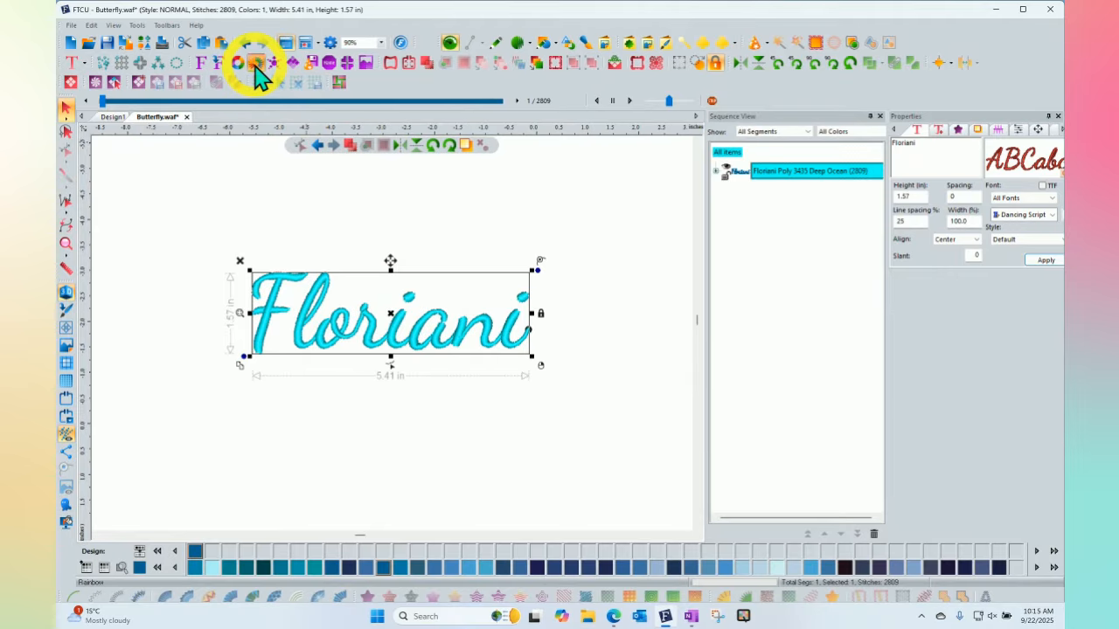
pyautogui.click(352, 168)
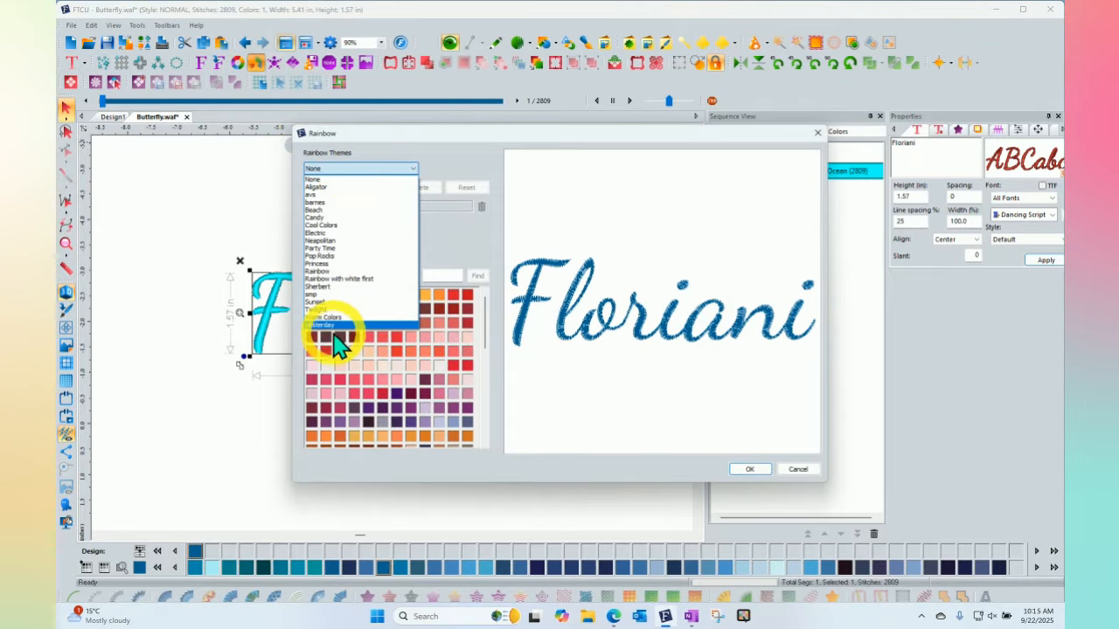
pyautogui.click(336, 325)
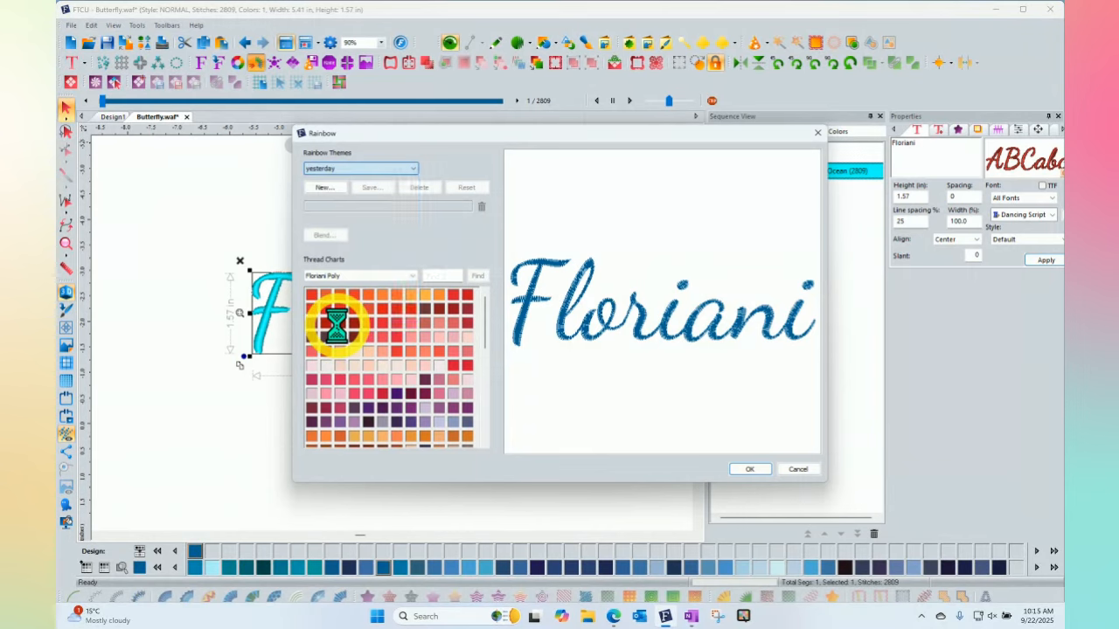
pyautogui.click(752, 469)
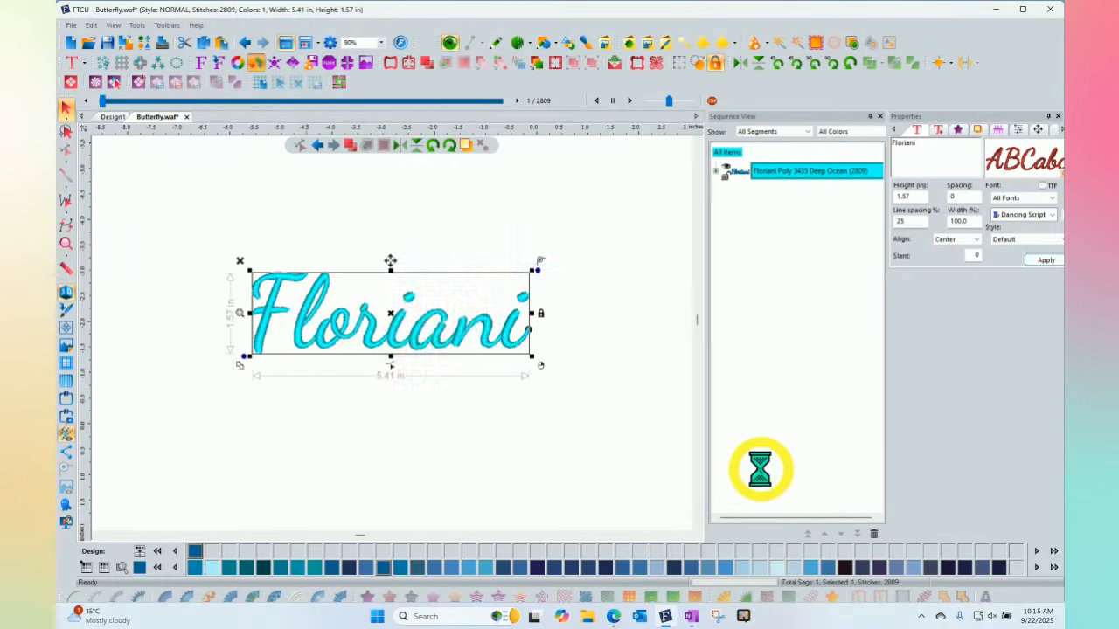